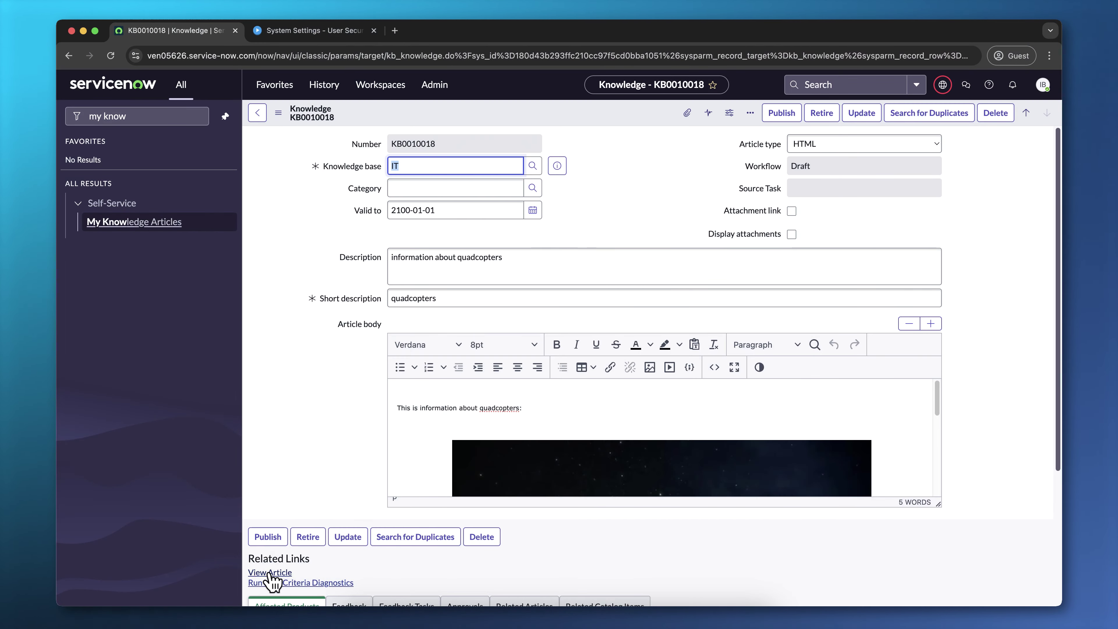
Step: Open the quadcopters article's reader view to play its video, then open the Vbrick Video V2 widget code
click(269, 572)
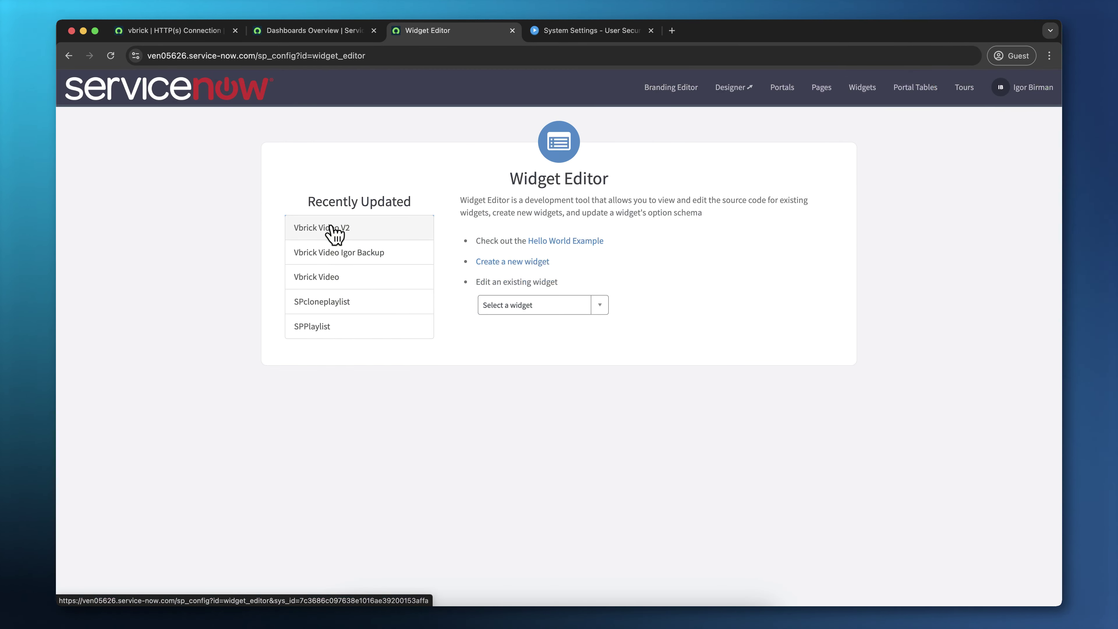
click(327, 222)
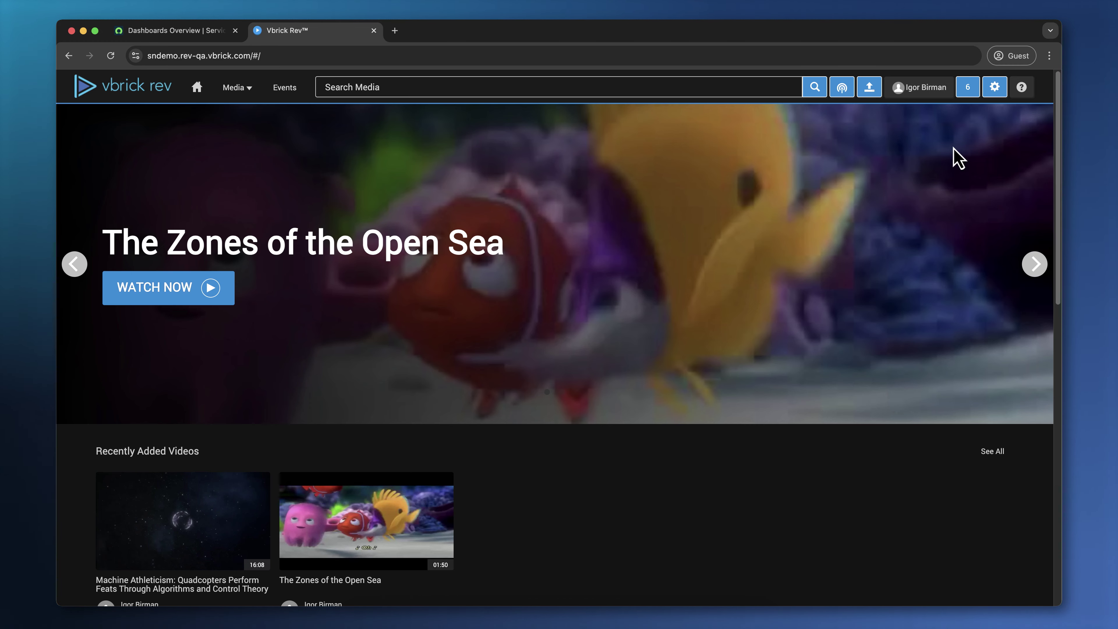
Step: Go to Vbrick Rev Admin > System Settings > User Security to see JWT and the servicenow certificate
click(994, 88)
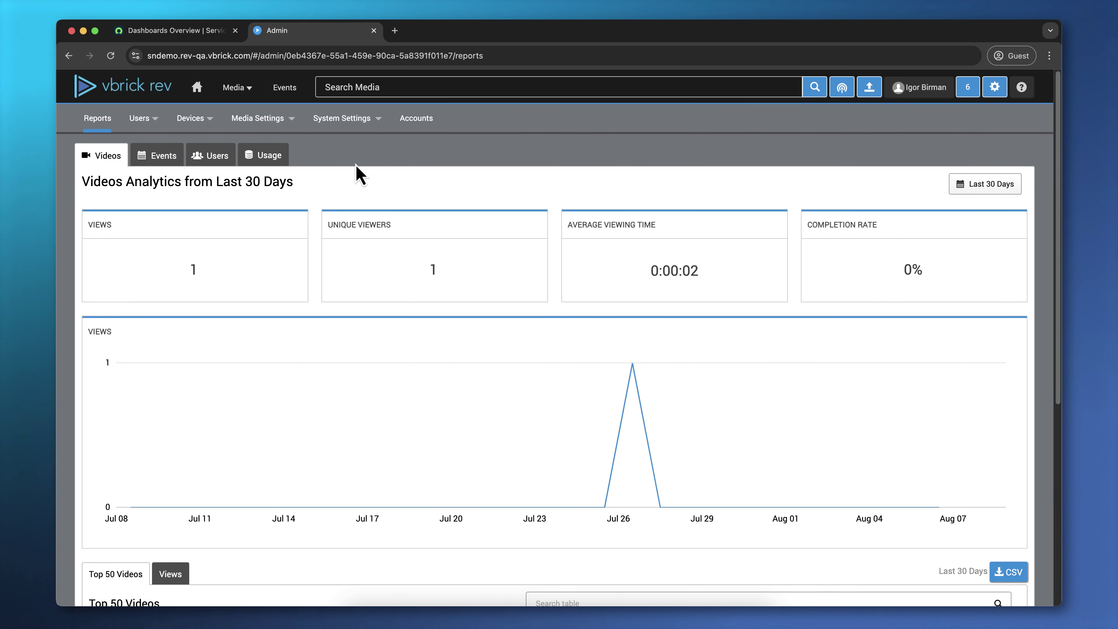
click(344, 121)
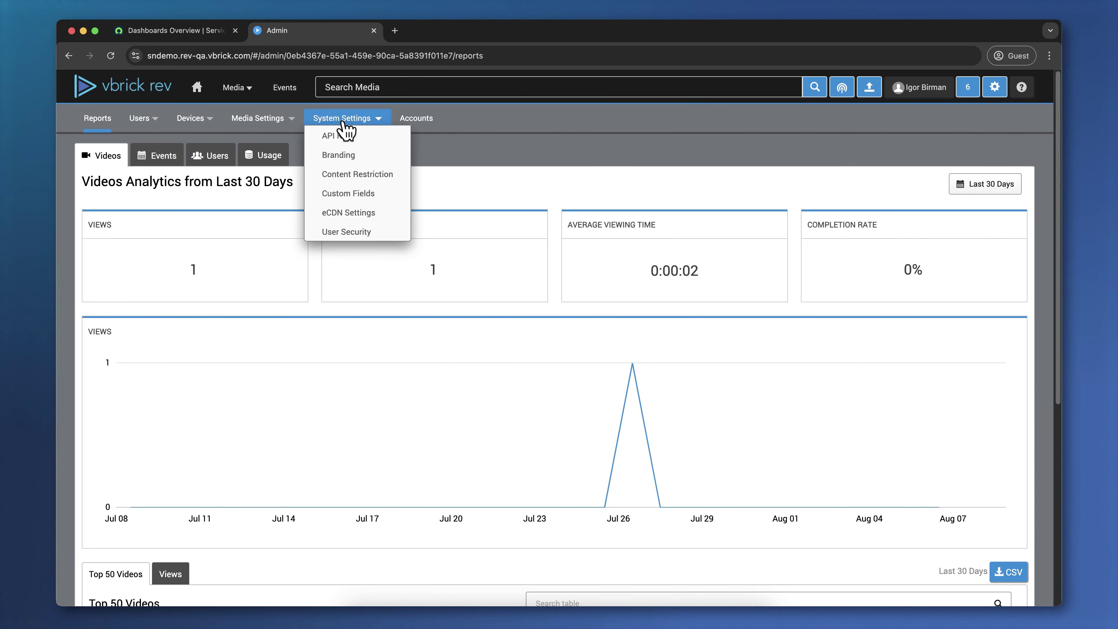
click(353, 232)
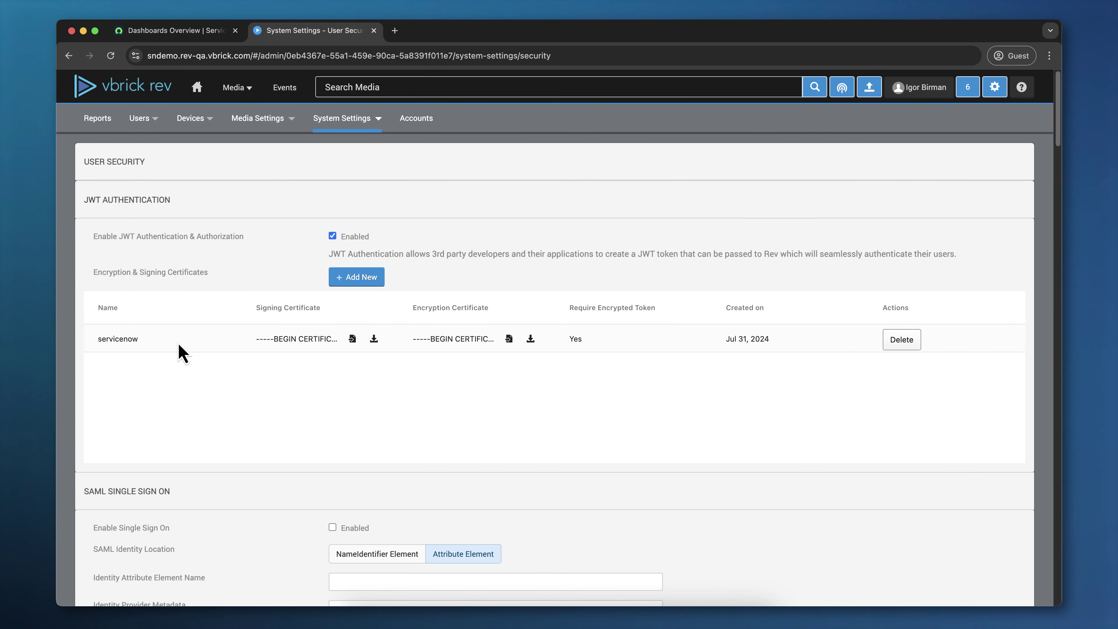
Step: Back in ServiceNow, filter the navigator for 'vbrick' and open Vbrick Video Setup Properties
click(155, 31)
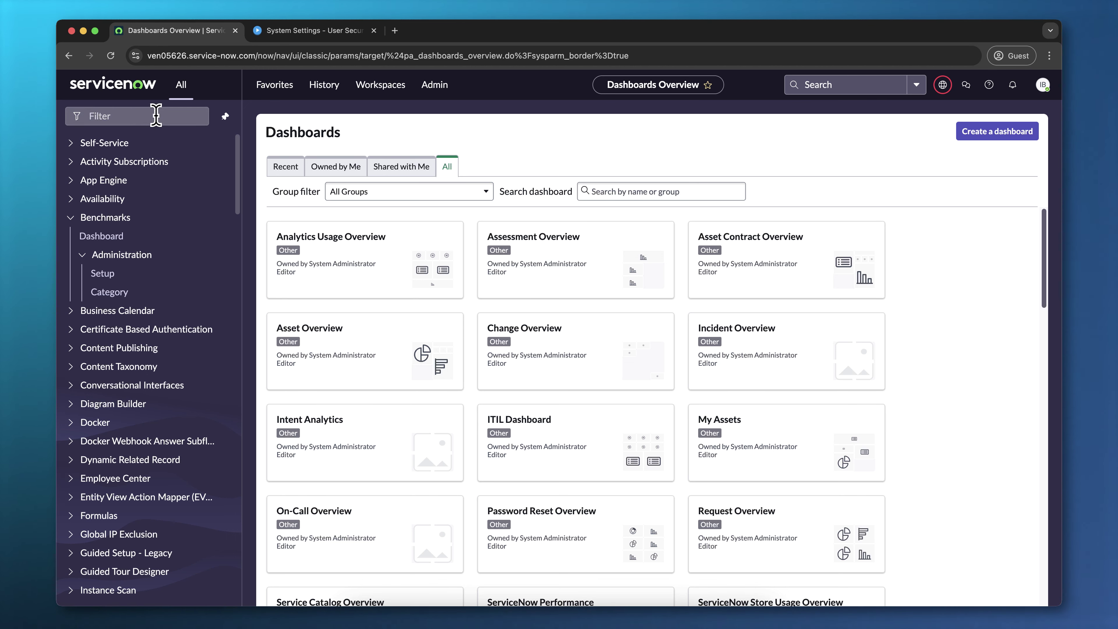
click(155, 116)
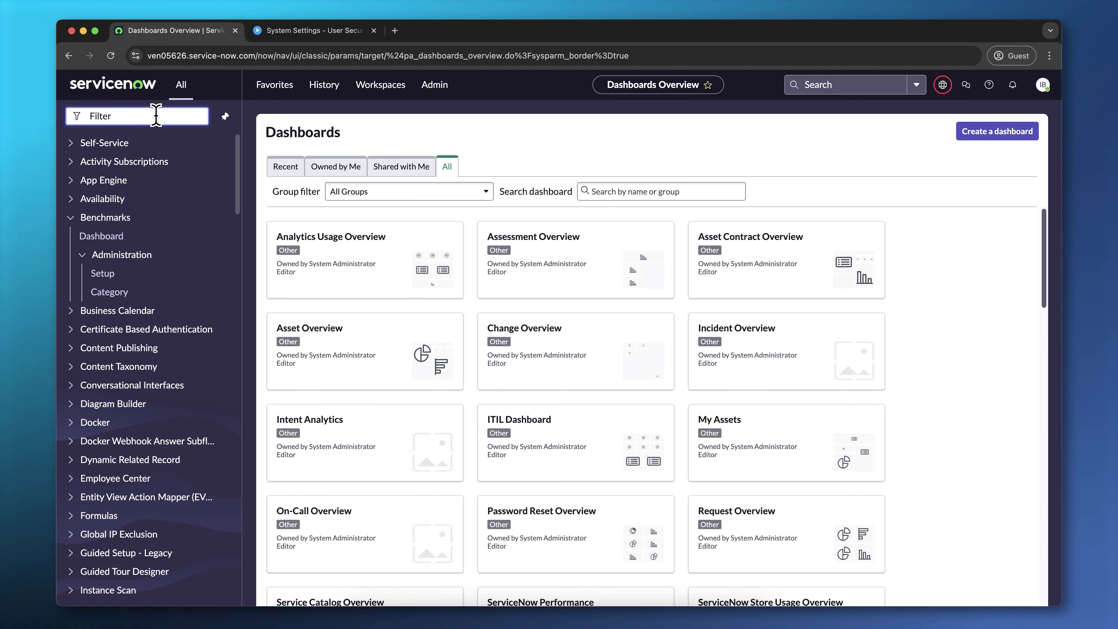
text(vbrick)
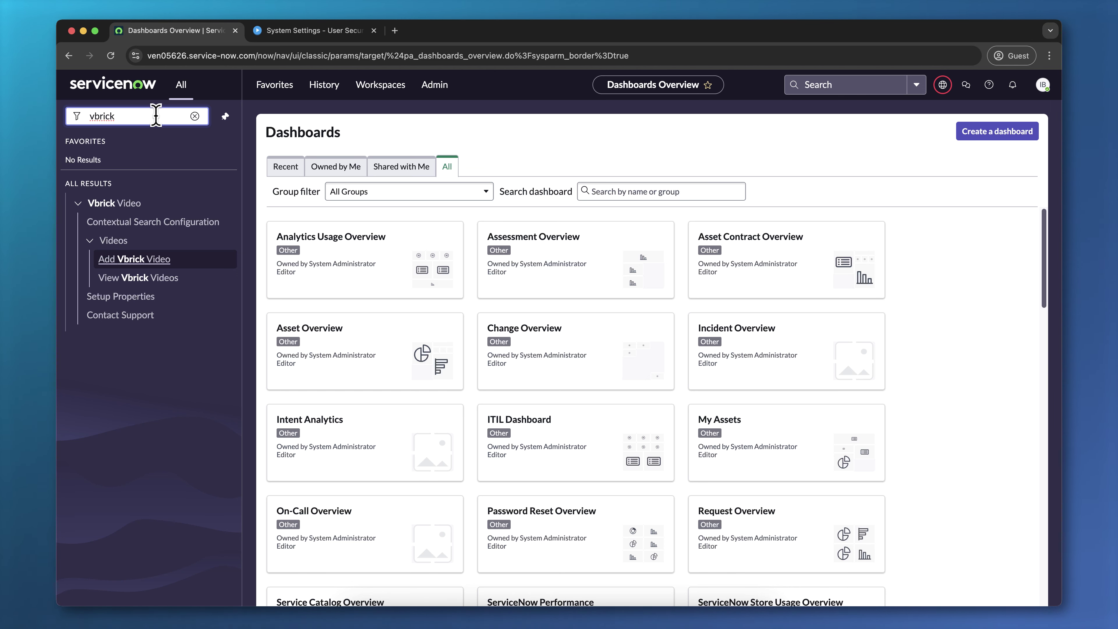
click(117, 296)
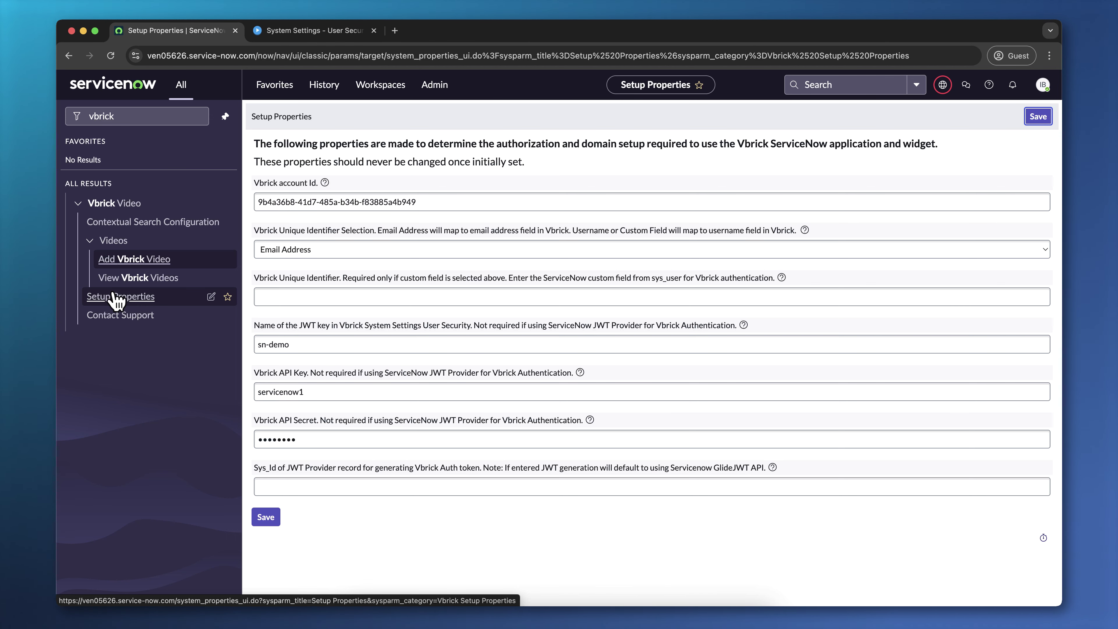
Step: Start a new Vbrick video, search for 'quadcopter', and select the first result
click(126, 260)
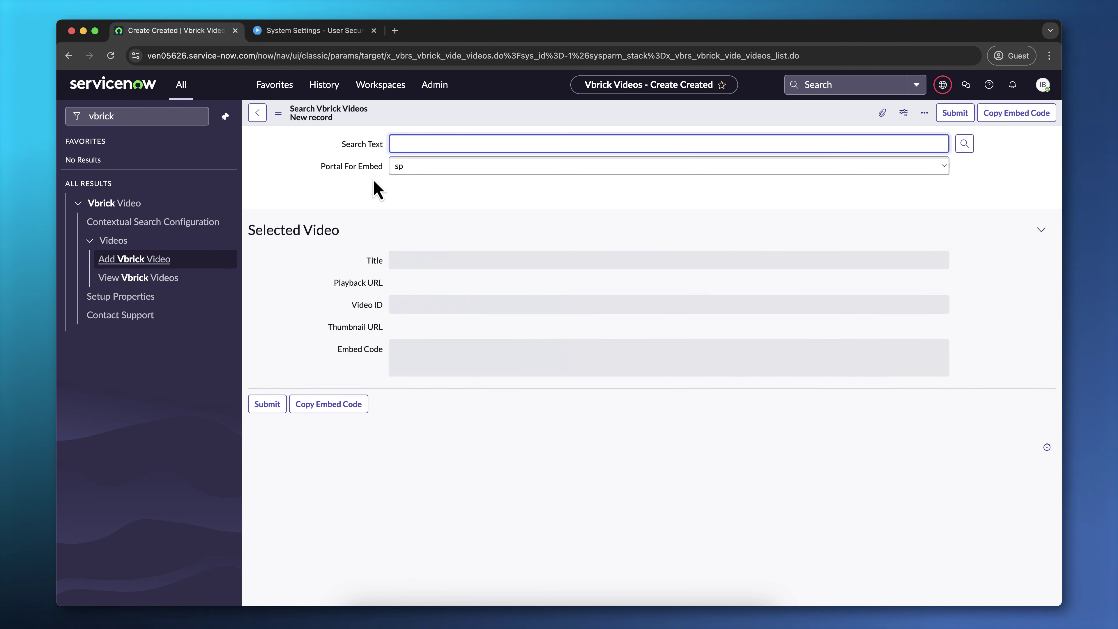
text(quadcopter)
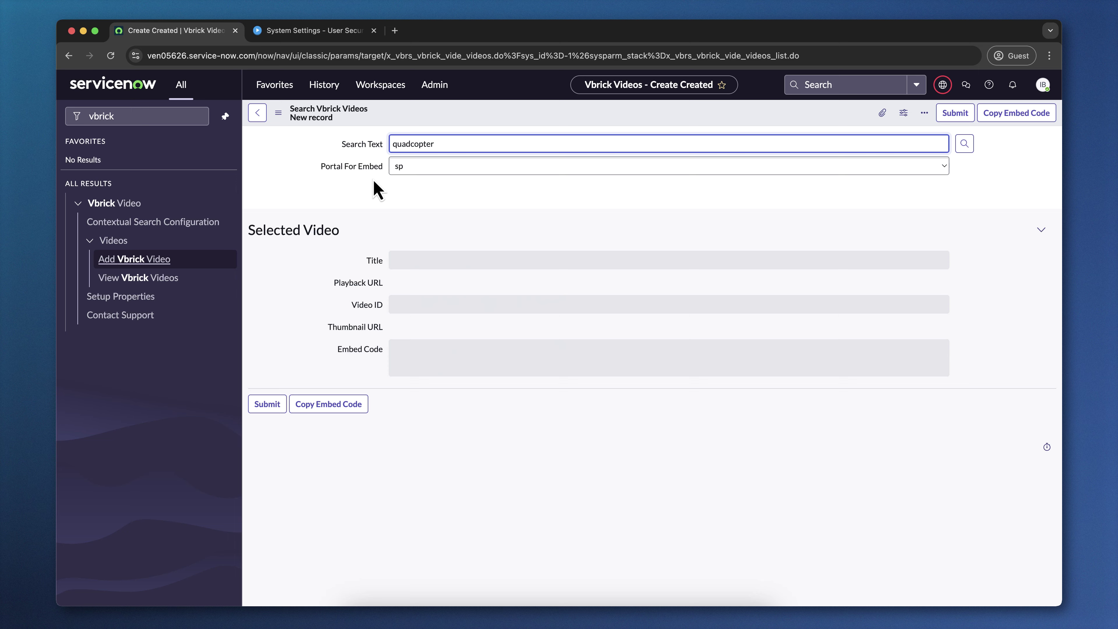
click(963, 145)
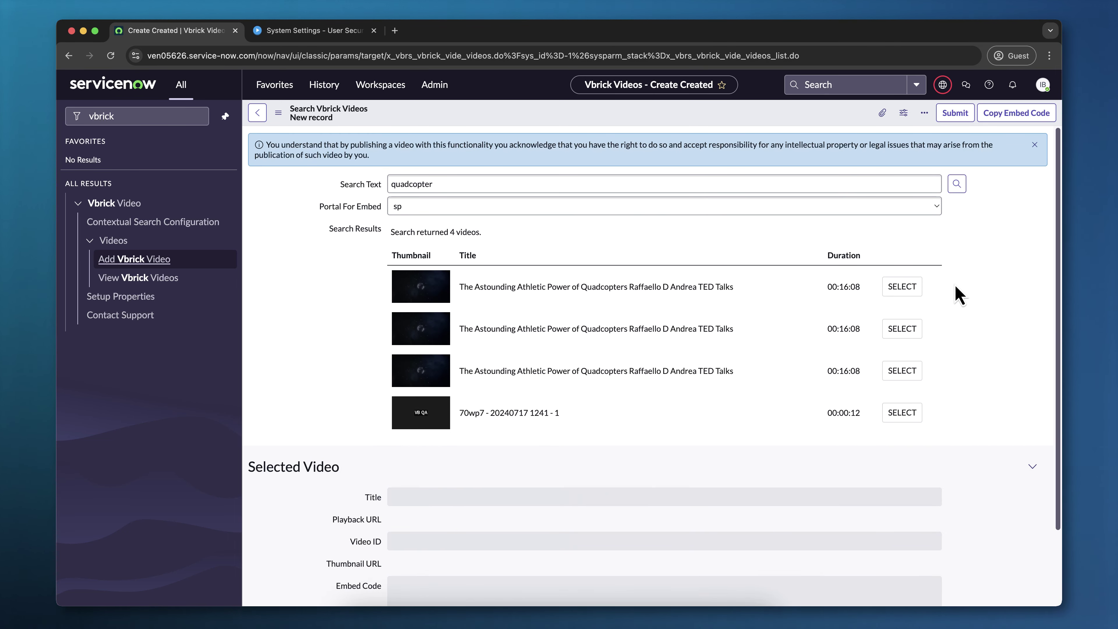
click(902, 288)
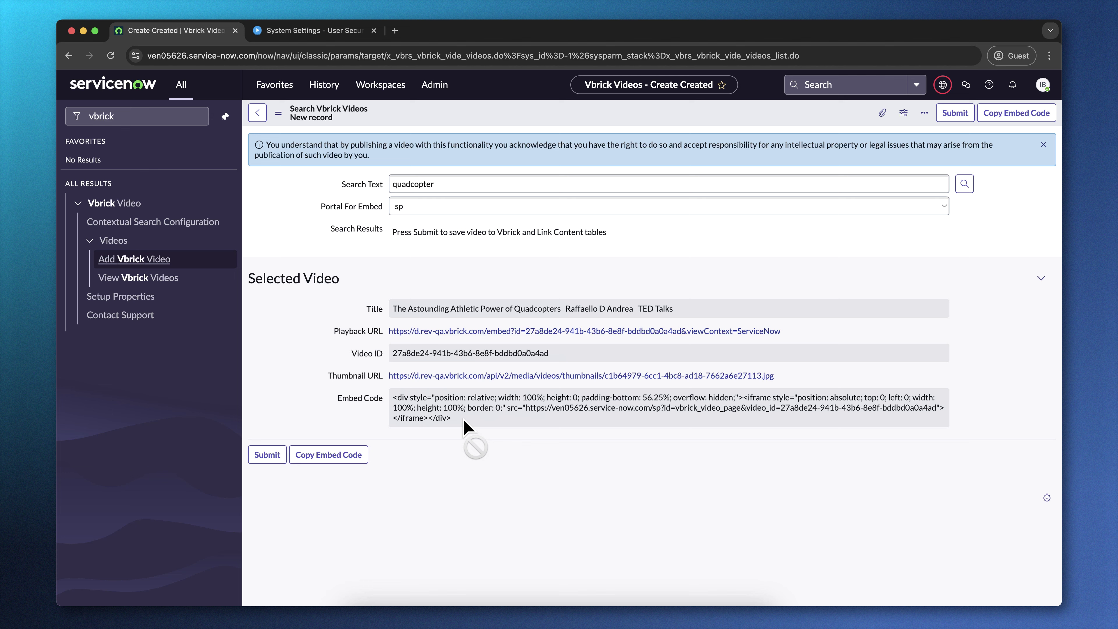
Step: Copy the generated embed code for the quadcopters video
drag(460, 423, 395, 400)
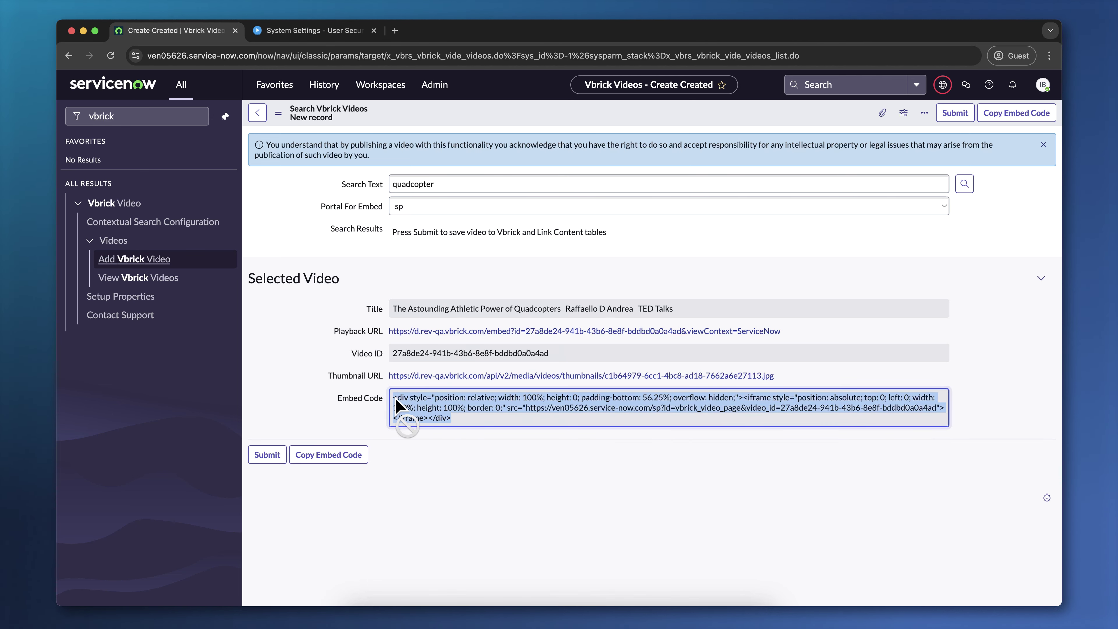
right_click(429, 414)
click(440, 429)
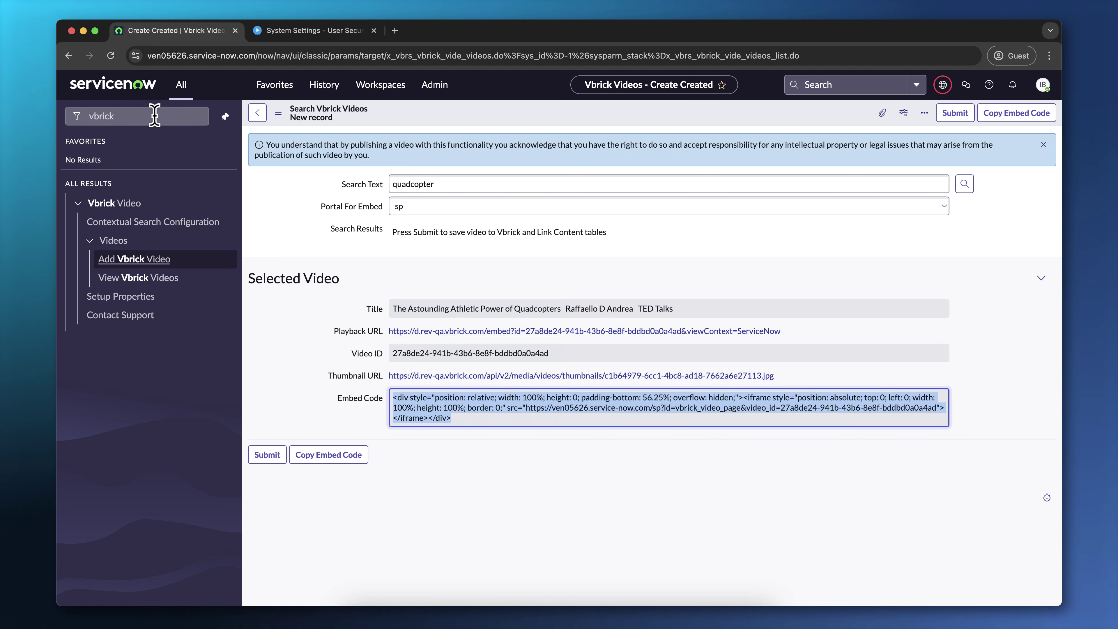
Step: Open My Knowledge Articles, leaving the unsaved video form, and start a new article
click(139, 116)
text(my know)
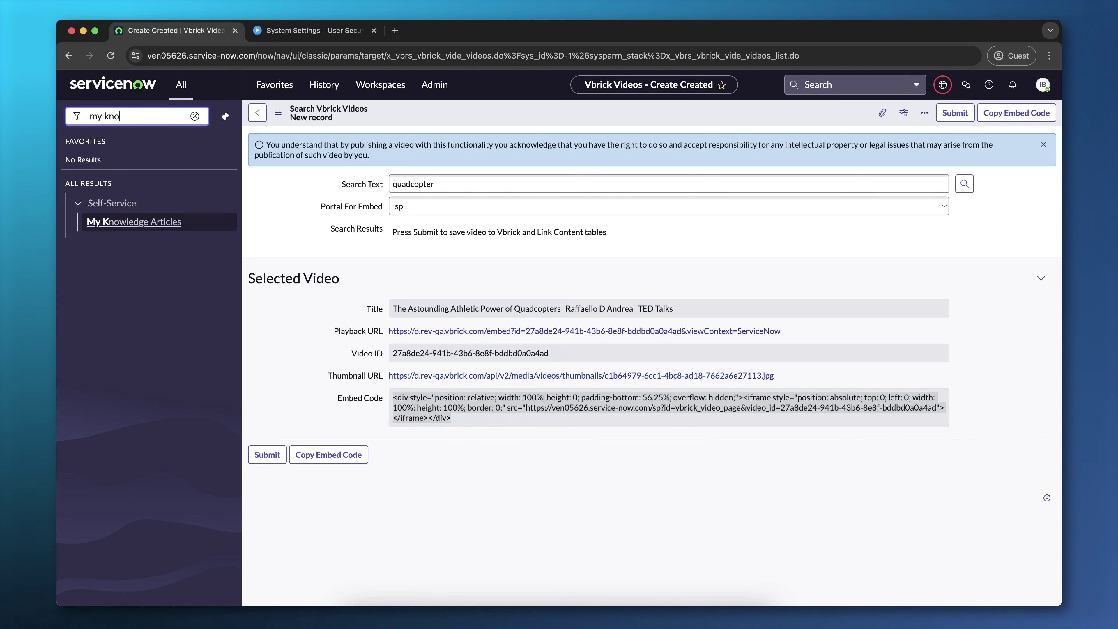
click(106, 222)
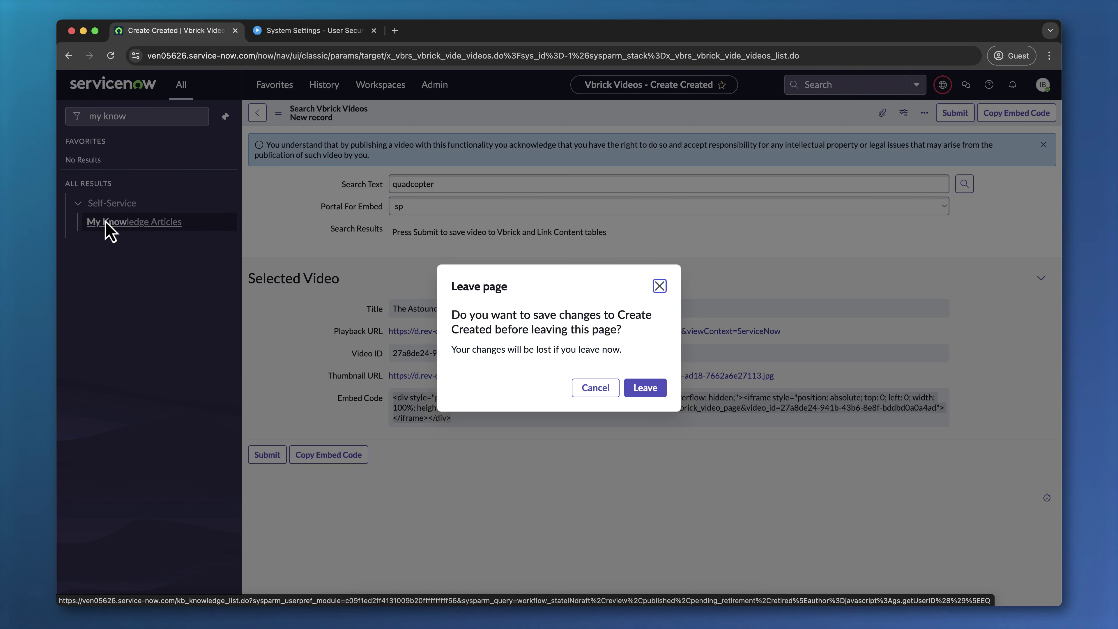
click(644, 388)
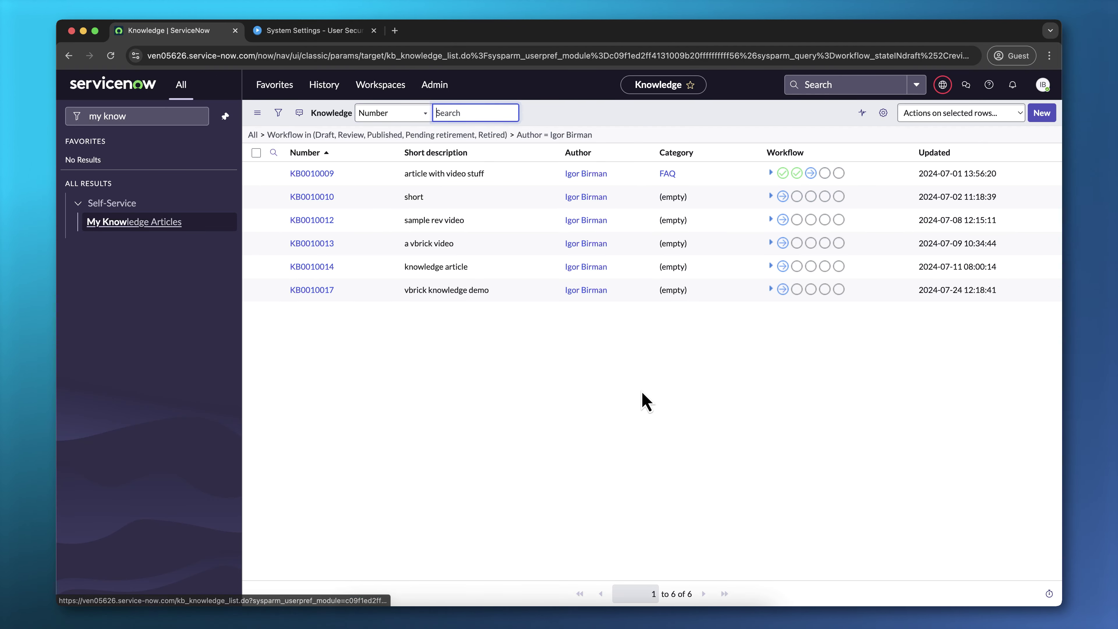
click(1041, 113)
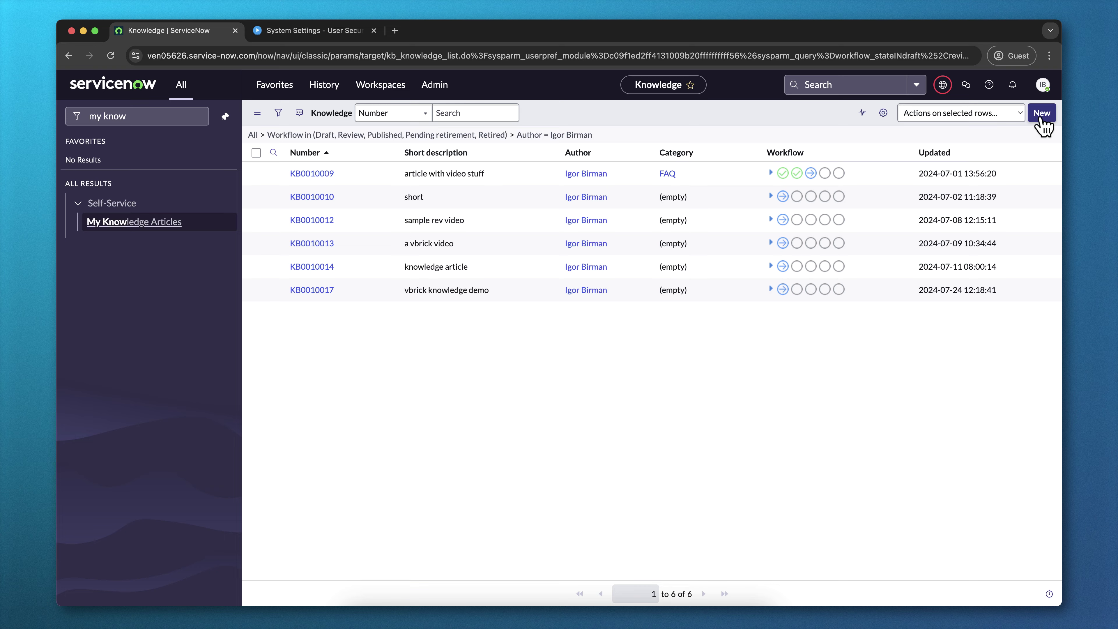
Step: Set knowledge base IT, description 'information about quadcopters', short description 'quadcopters', and the opening body line
click(444, 163)
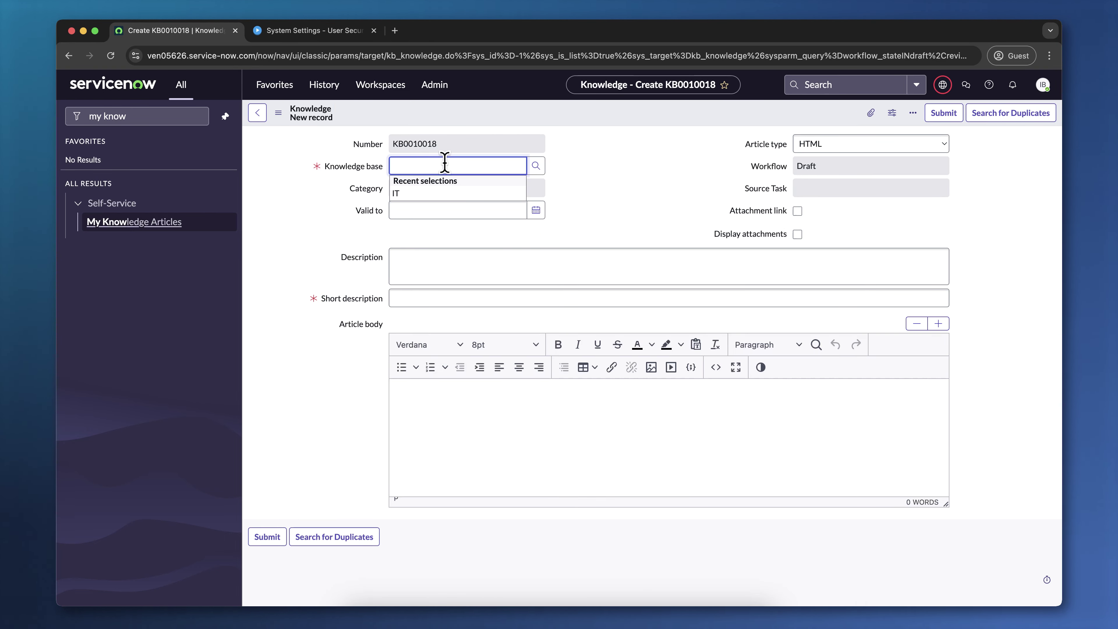
click(427, 193)
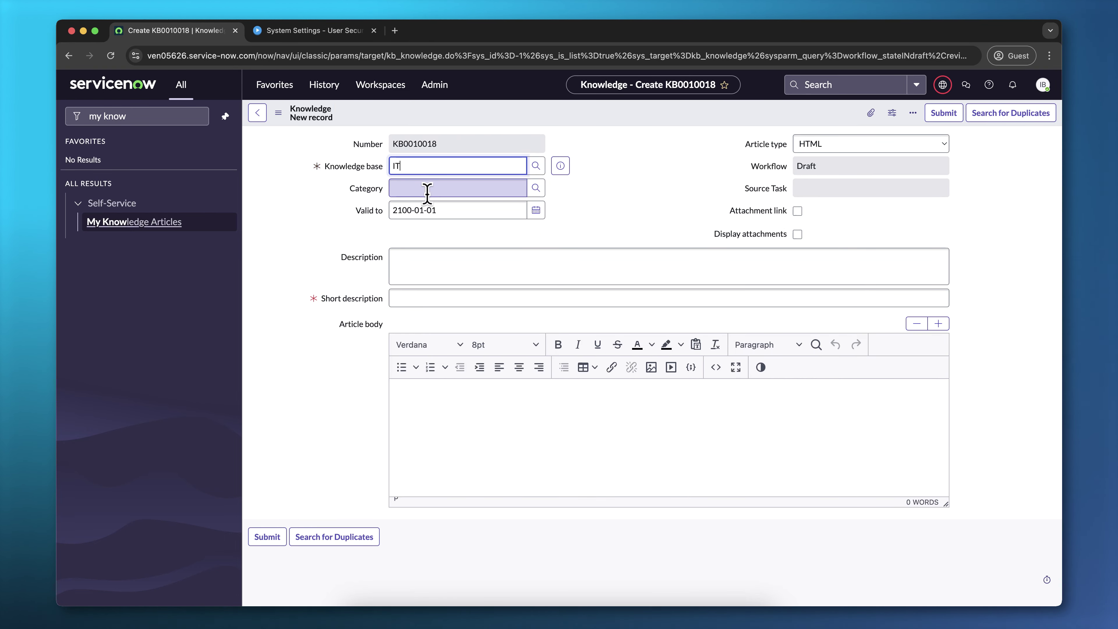
click(429, 255)
text(information about quadcopters)
key(Tab)
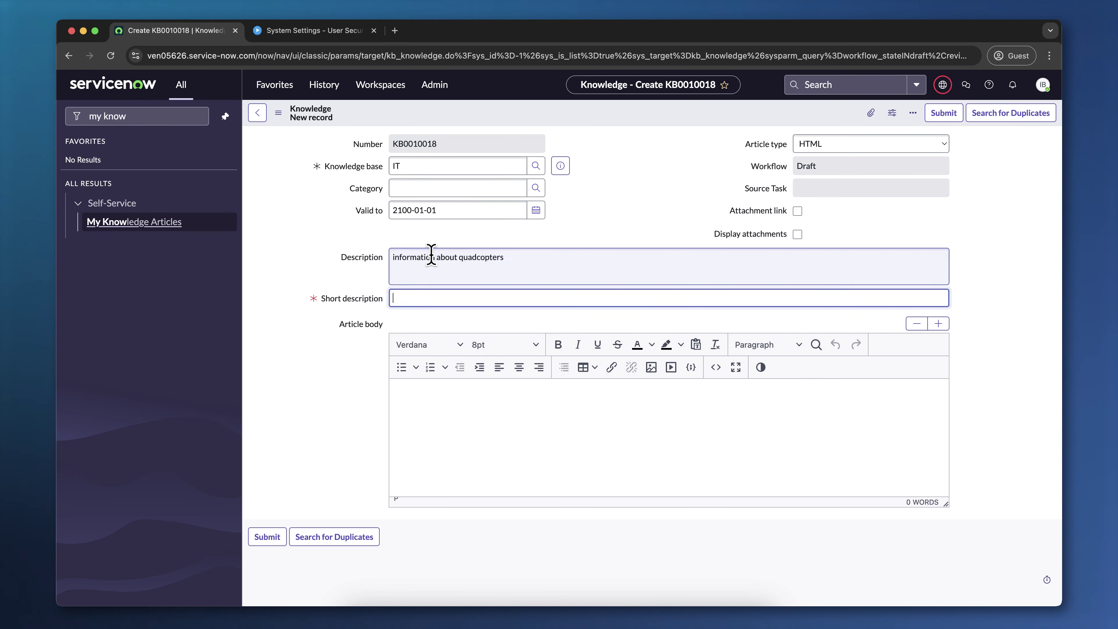
text(quadcopters)
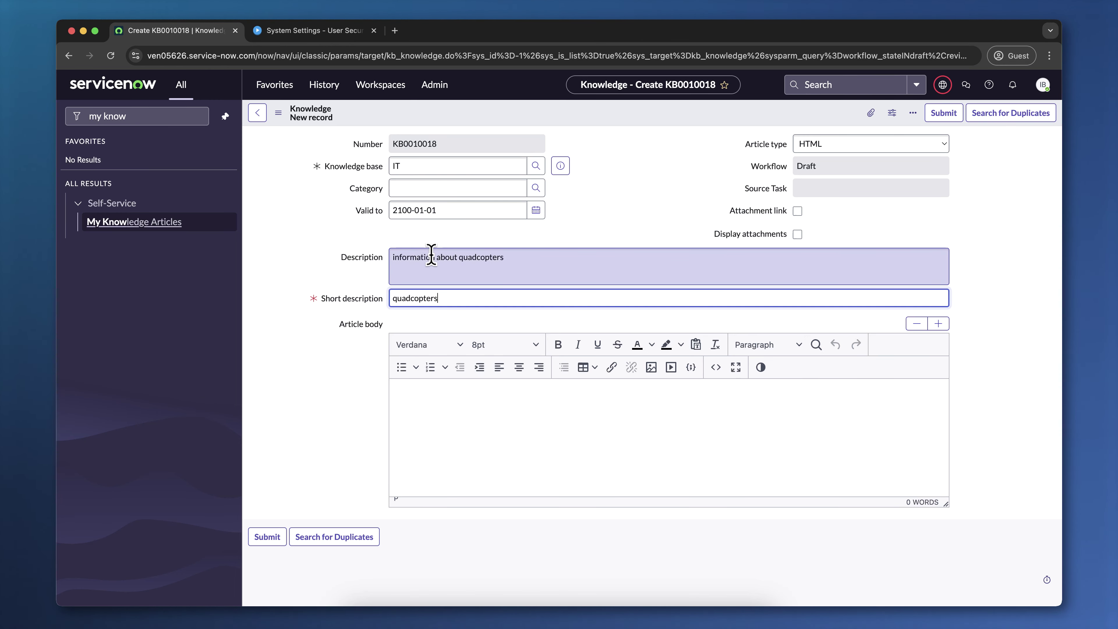
click(454, 388)
text(This is information about quadcopters:)
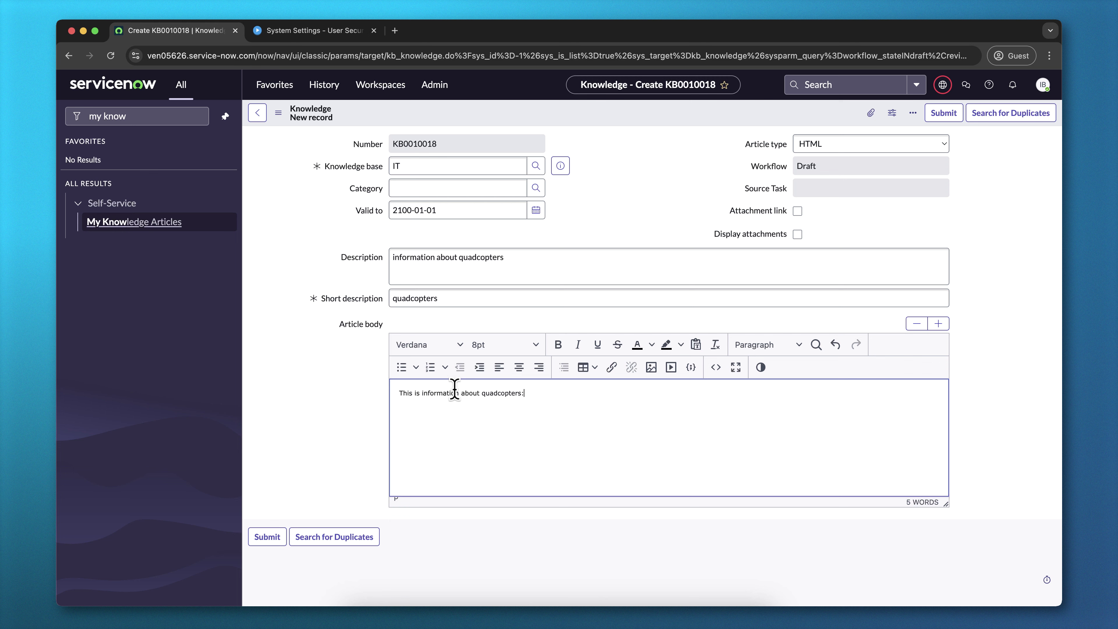
key(Return)
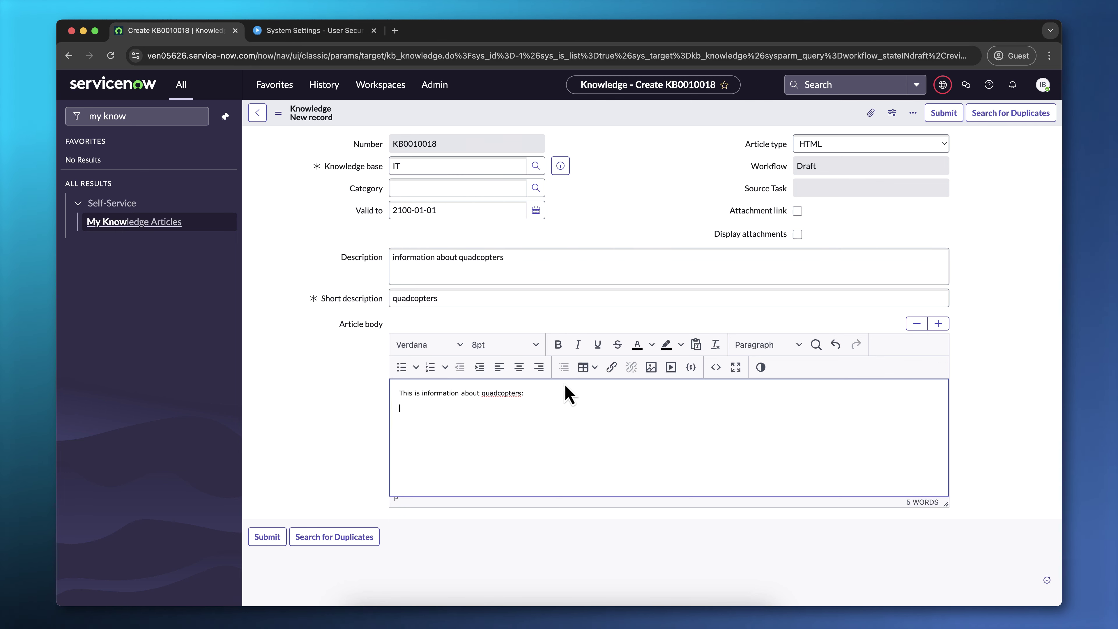
Step: Paste the Vbrick embed code on a new line in the article body's HTML source
click(718, 372)
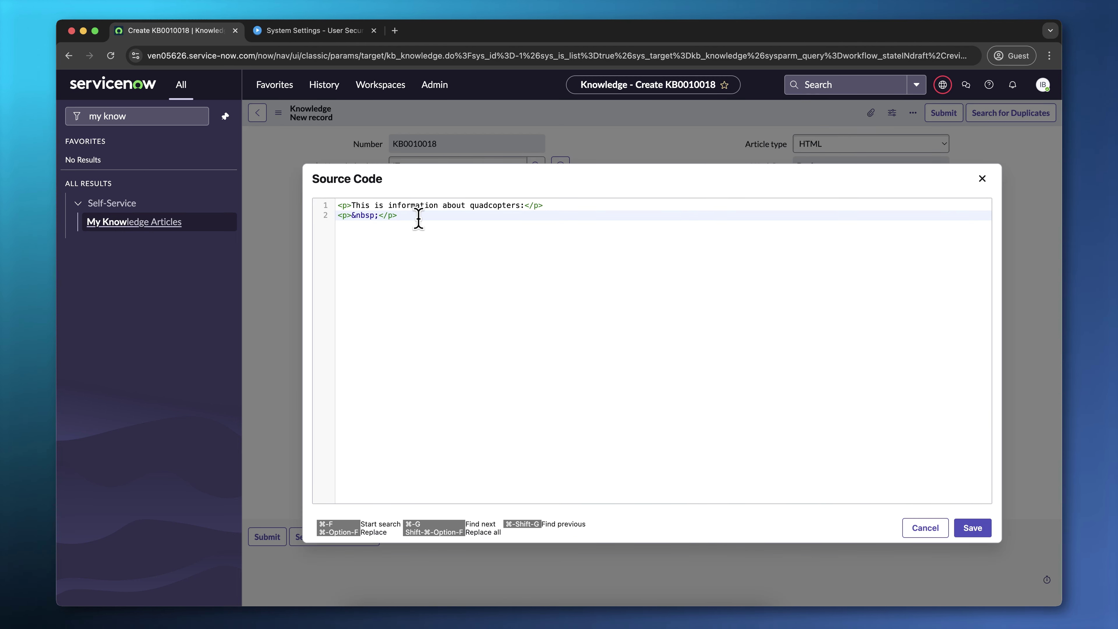
key(Return)
key(super+v)
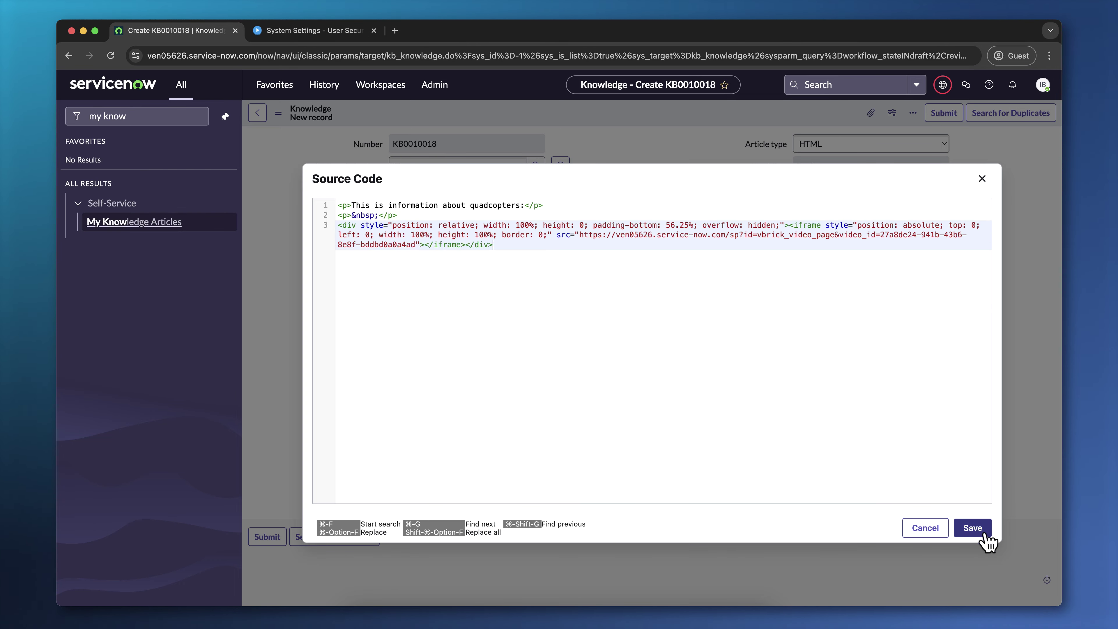
Step: Apply the source code, submit the quadcopters article, and reopen KB0010018 from the list
click(973, 507)
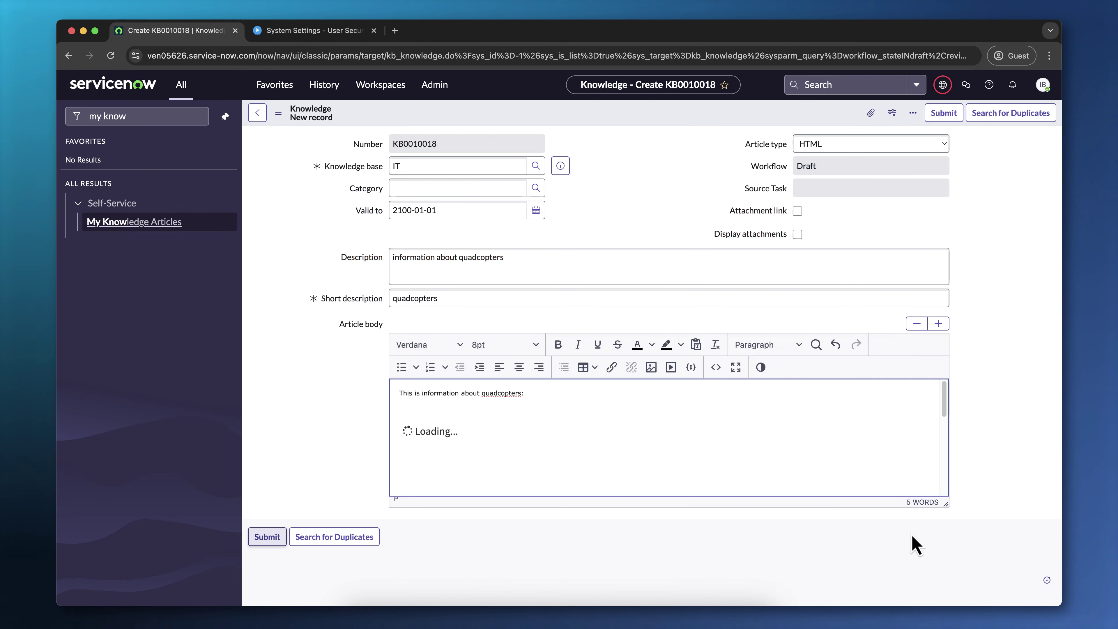
click(268, 538)
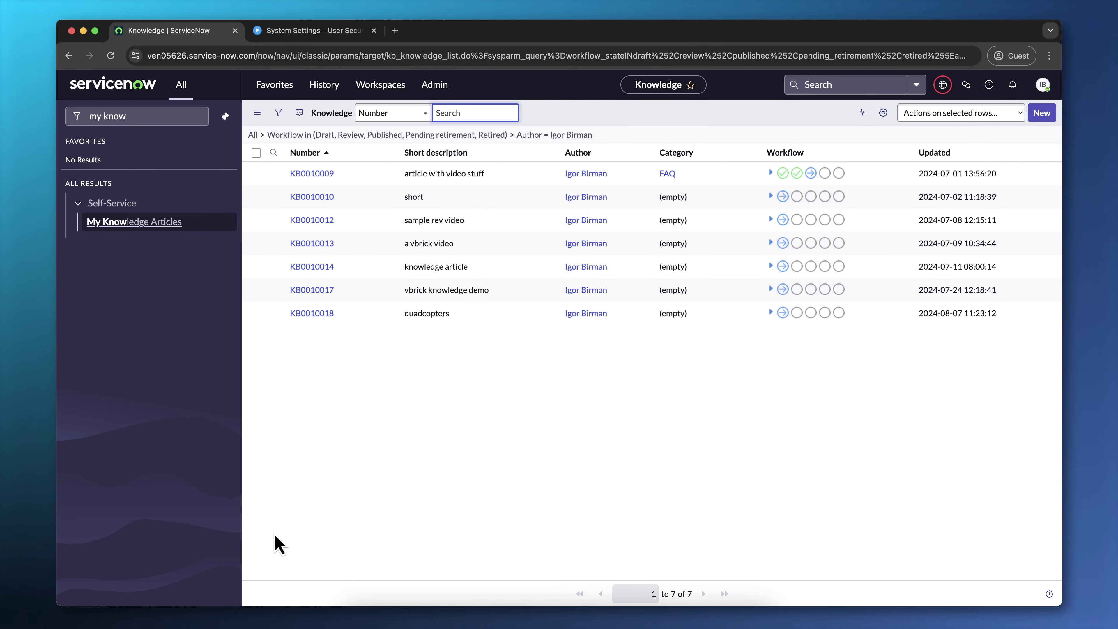
click(312, 313)
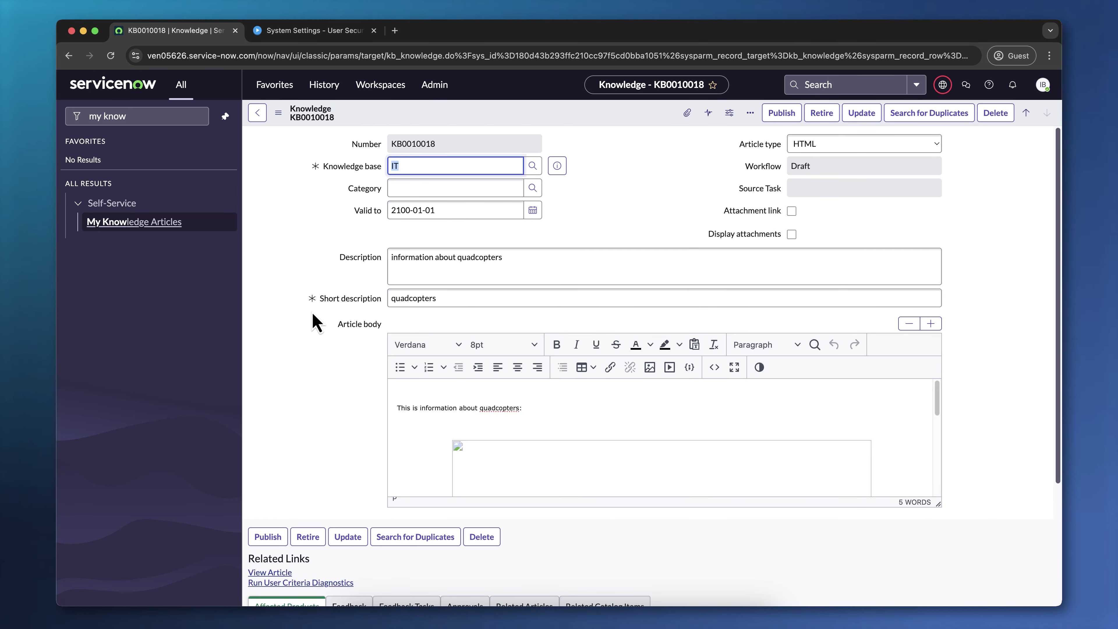
Step: Preview KB0010018 via View Article and play the embedded quadcopters TED Talk video
click(269, 572)
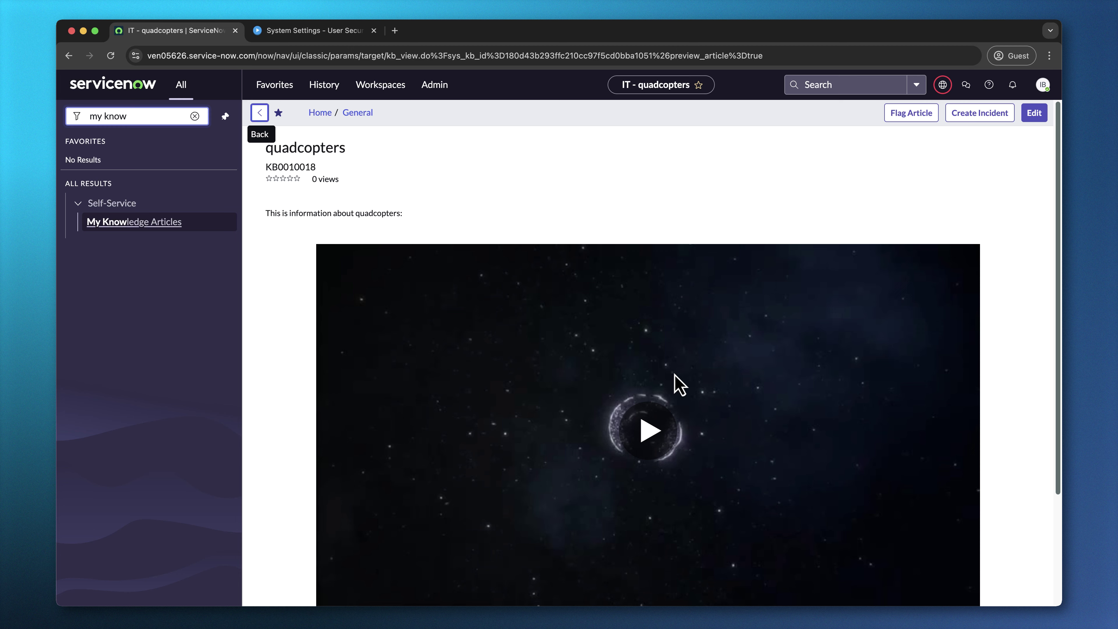
drag(1058, 207, 1059, 234)
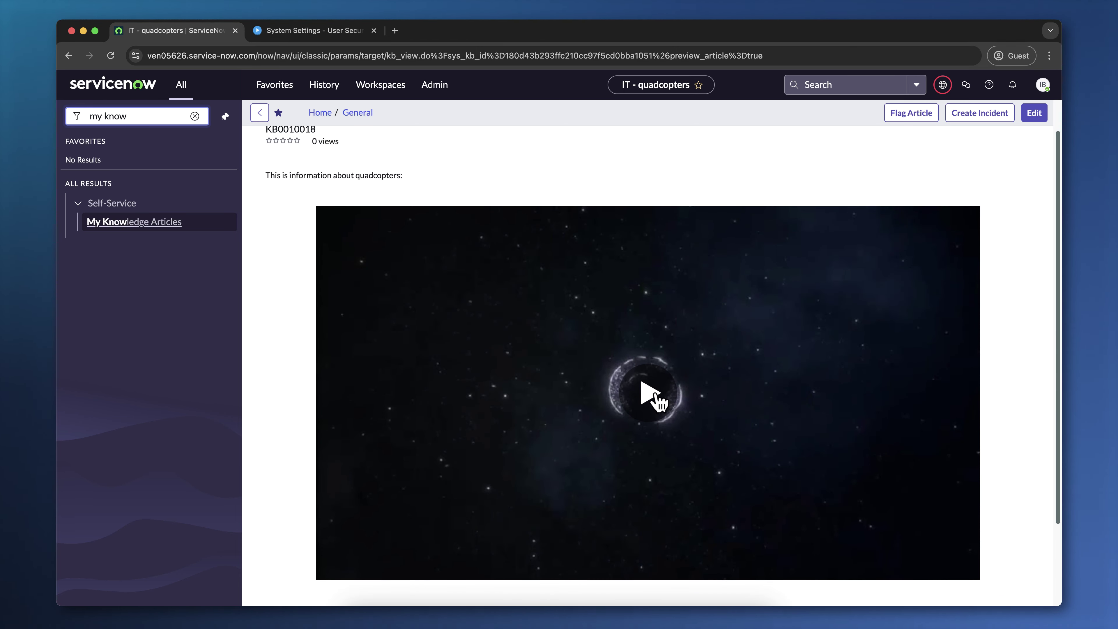
click(645, 398)
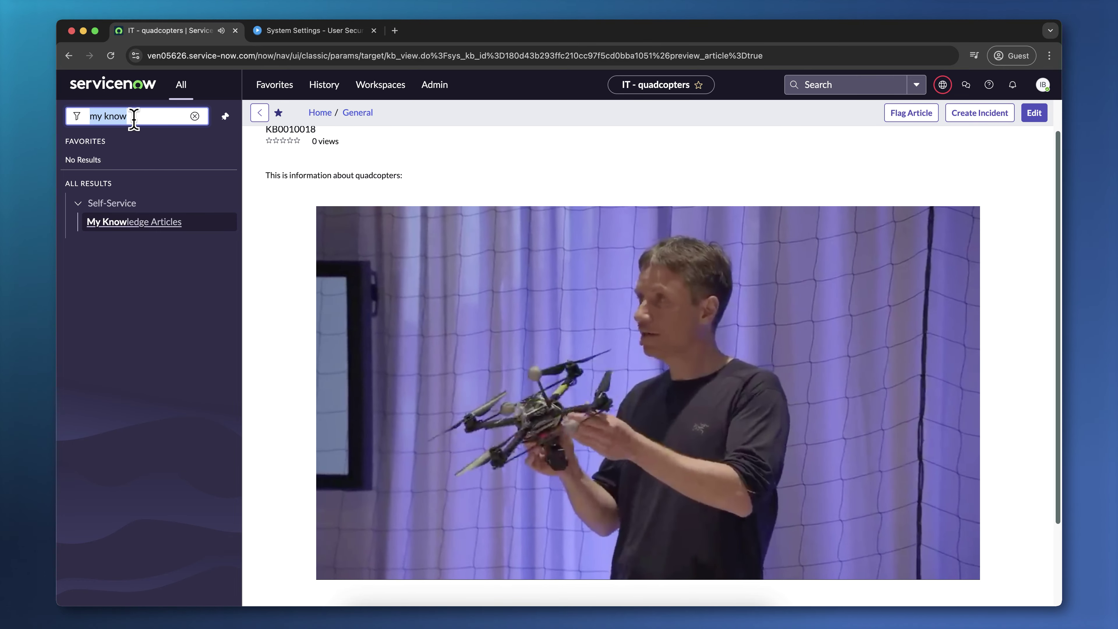
Step: Open the vbrick connection record via Connection & Credential Aliases > Vbrick Alias
text(connection)
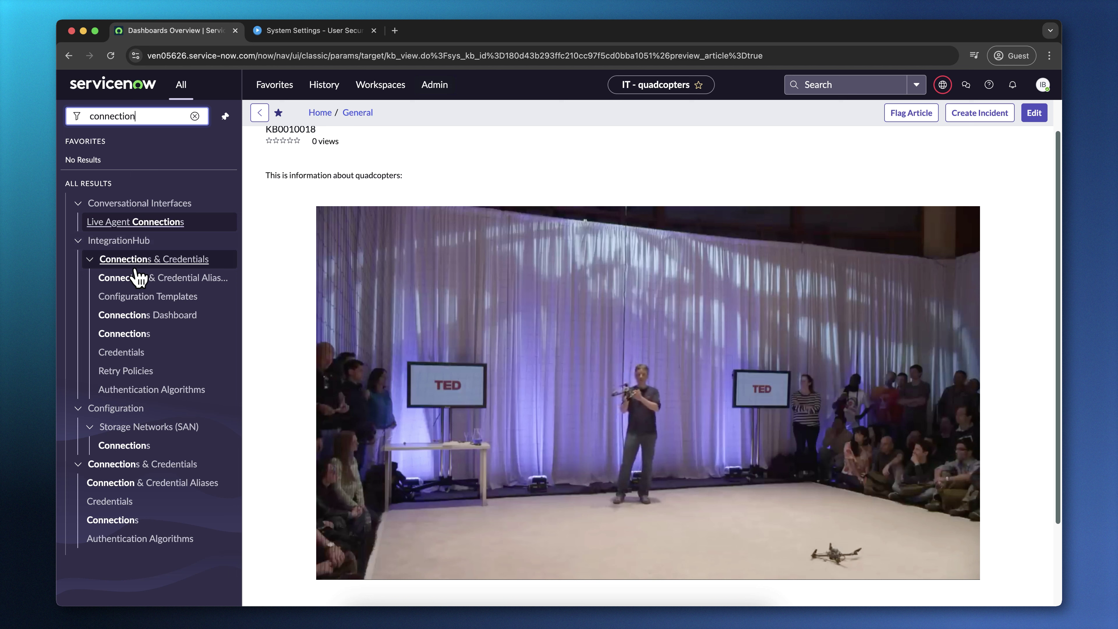
click(138, 278)
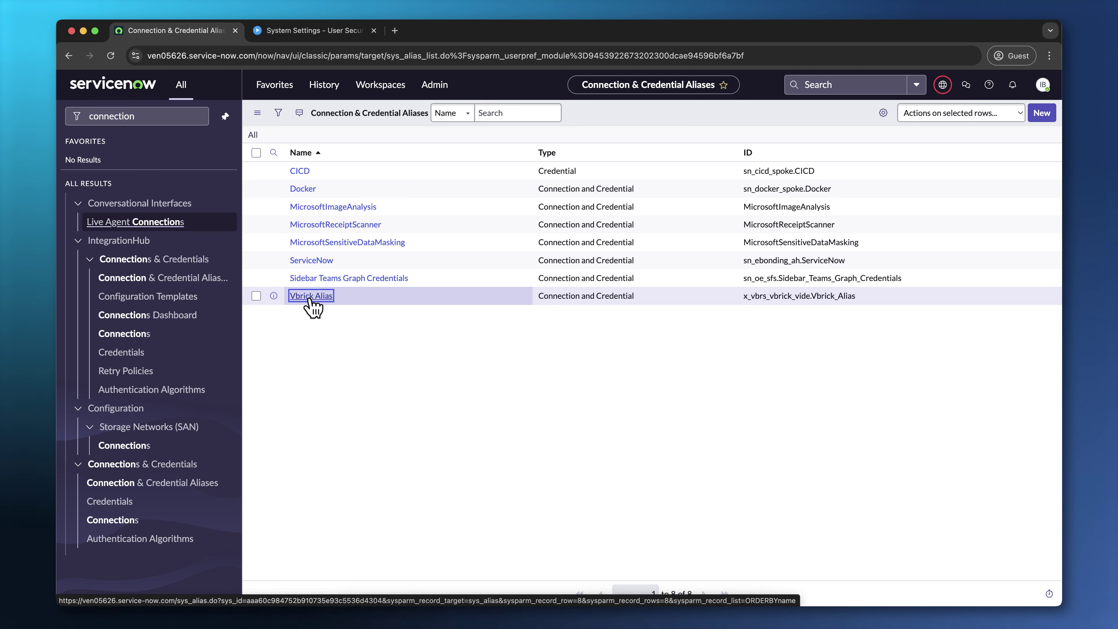
click(310, 295)
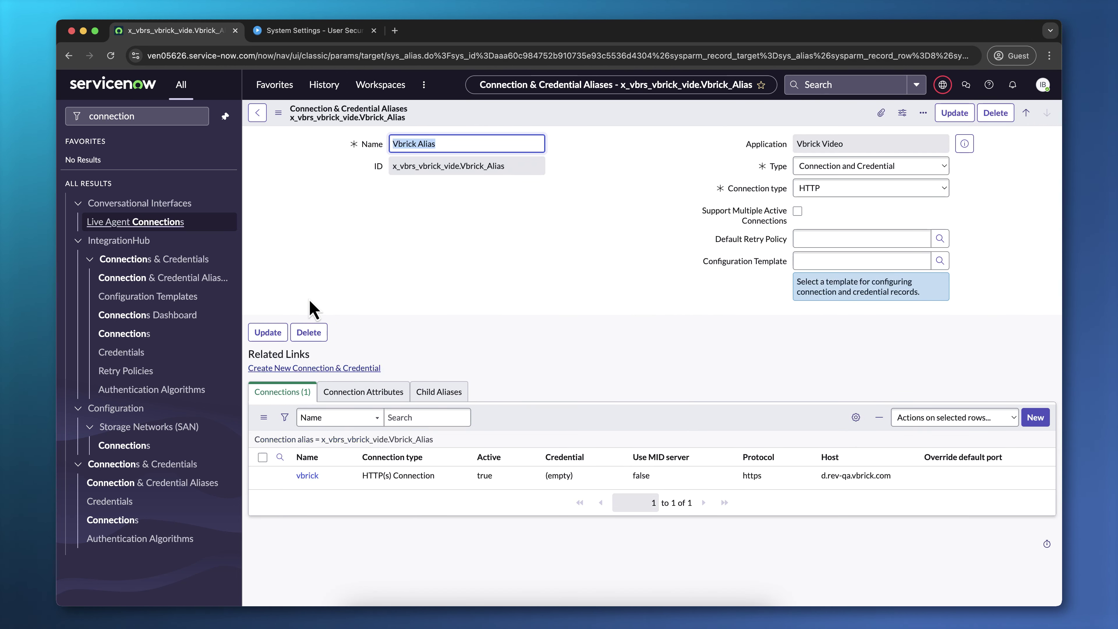
click(307, 476)
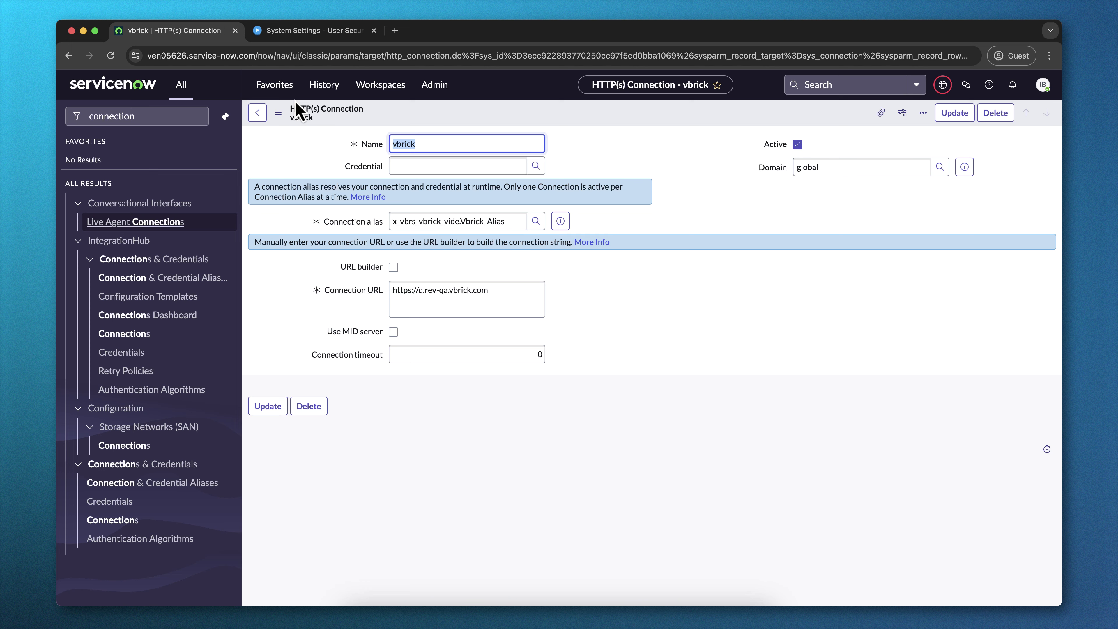
Step: Replace the navigator filter text with 'flow designer'
click(146, 116)
drag(146, 116, 57, 107)
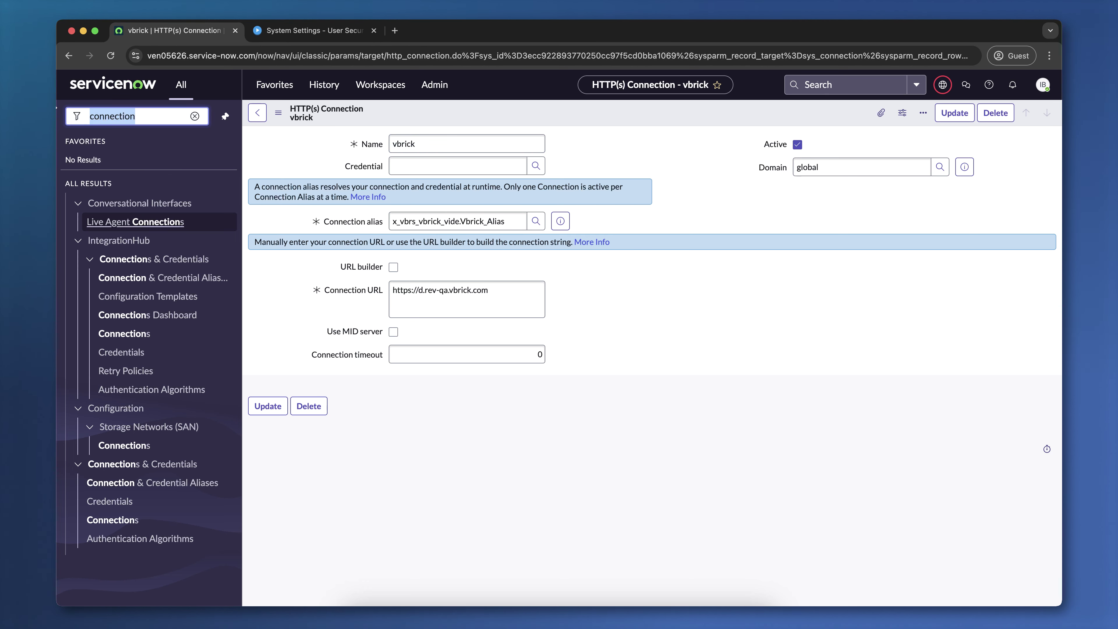
text(flow designer)
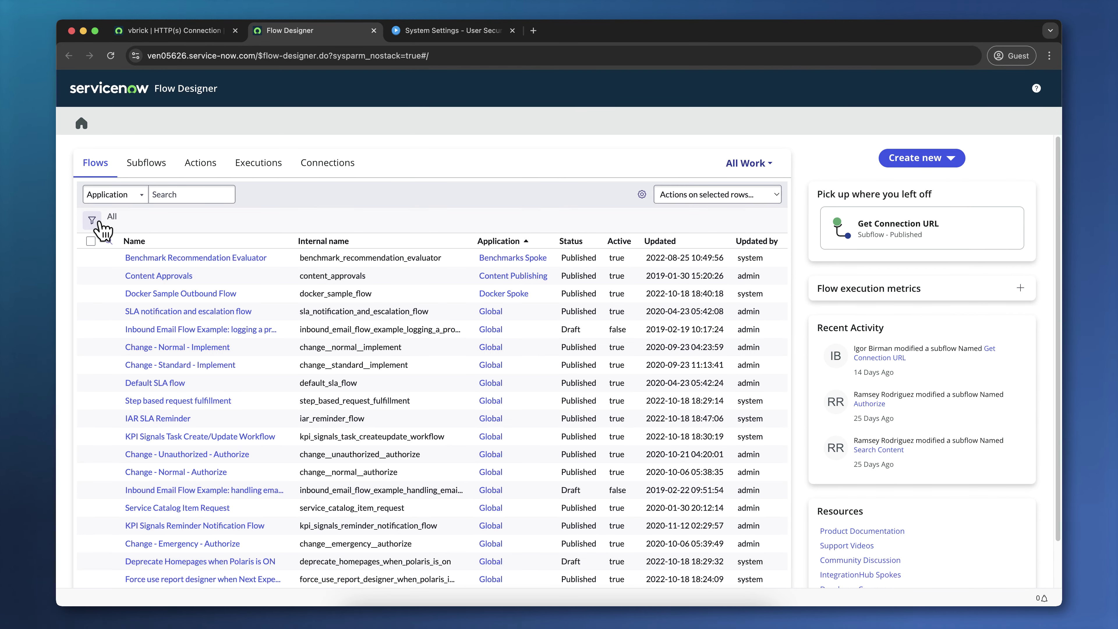
Step: List Flow Designer actions for the 'vbrick' application and open Get Access Token
click(194, 174)
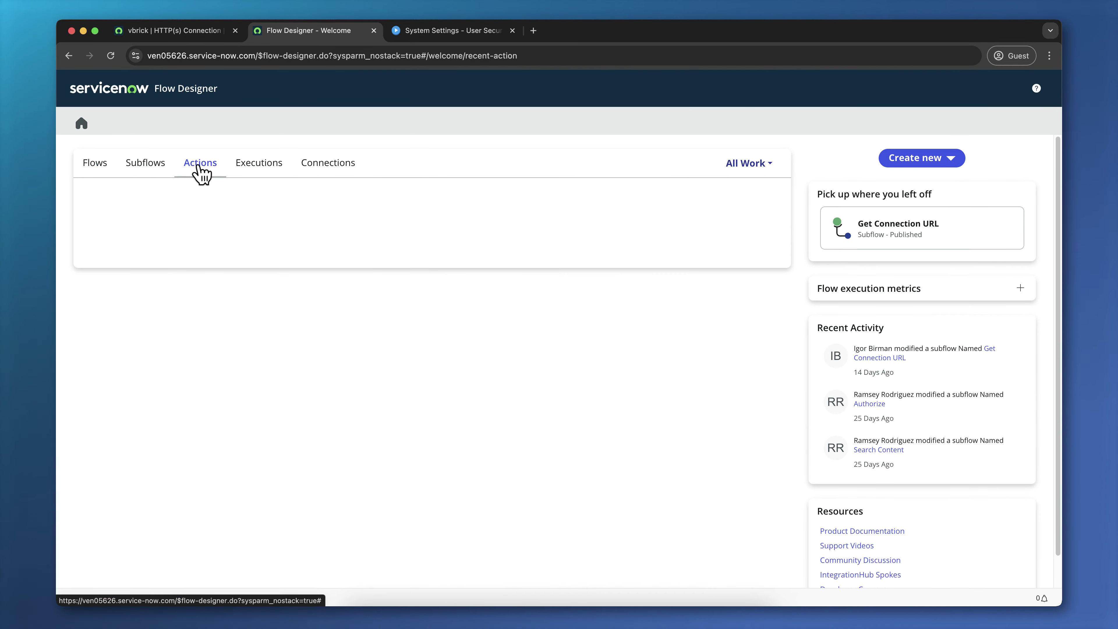
click(186, 192)
text(vbrick)
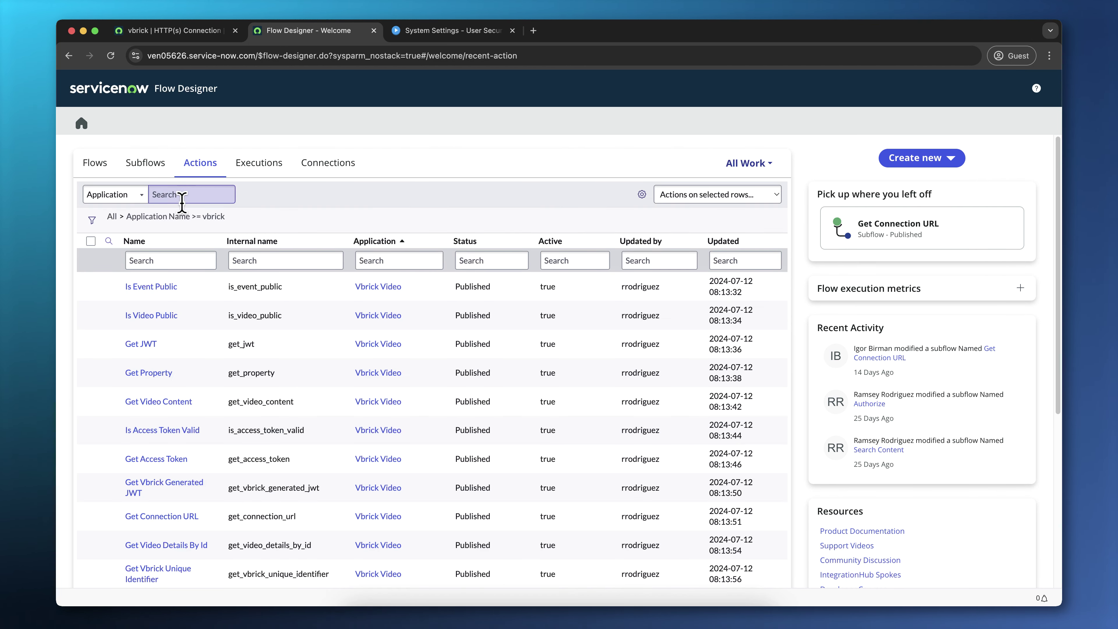
mouse_move(90, 376)
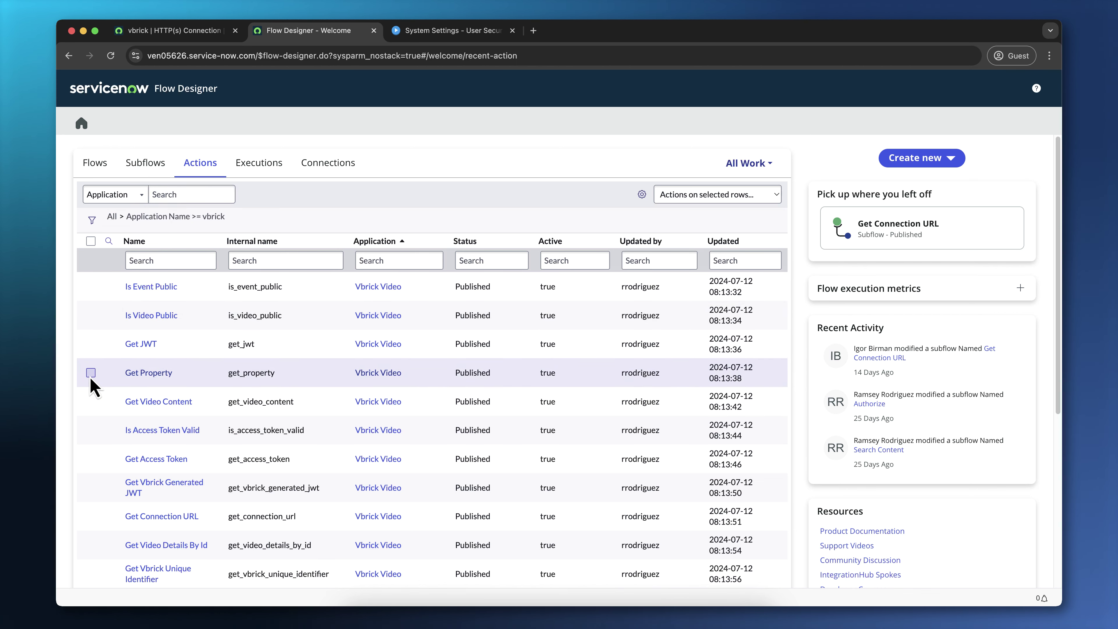
click(167, 463)
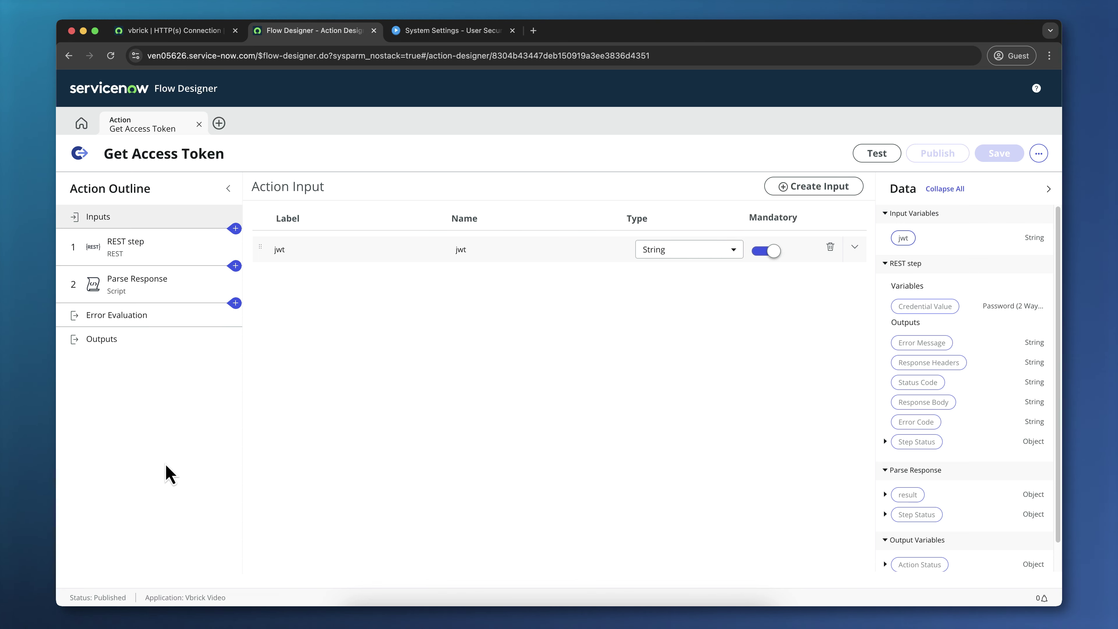
click(107, 346)
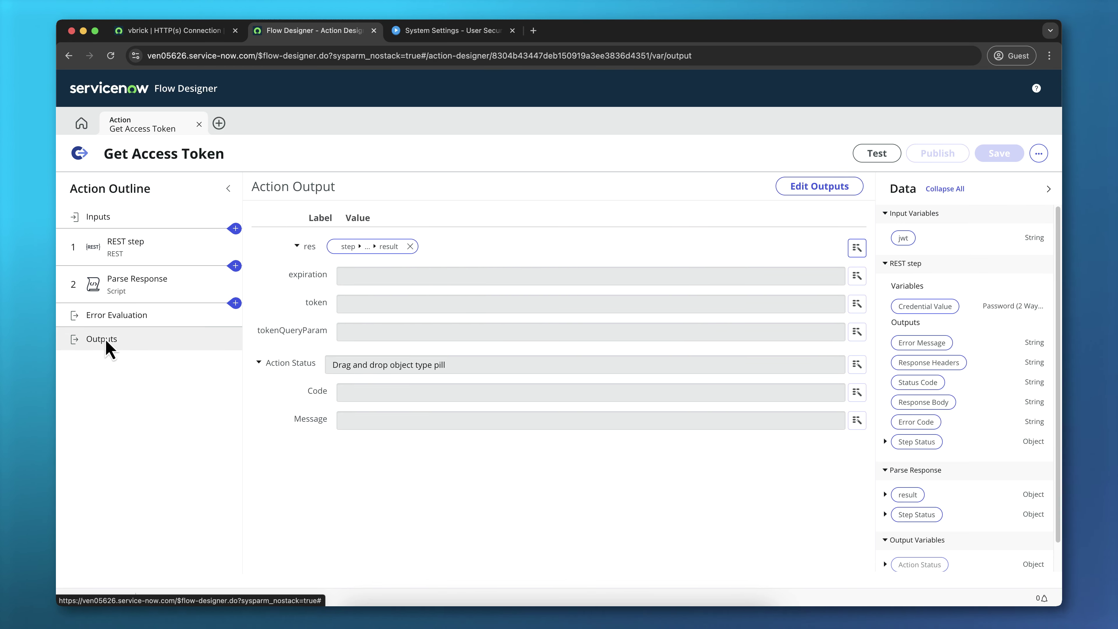
click(199, 125)
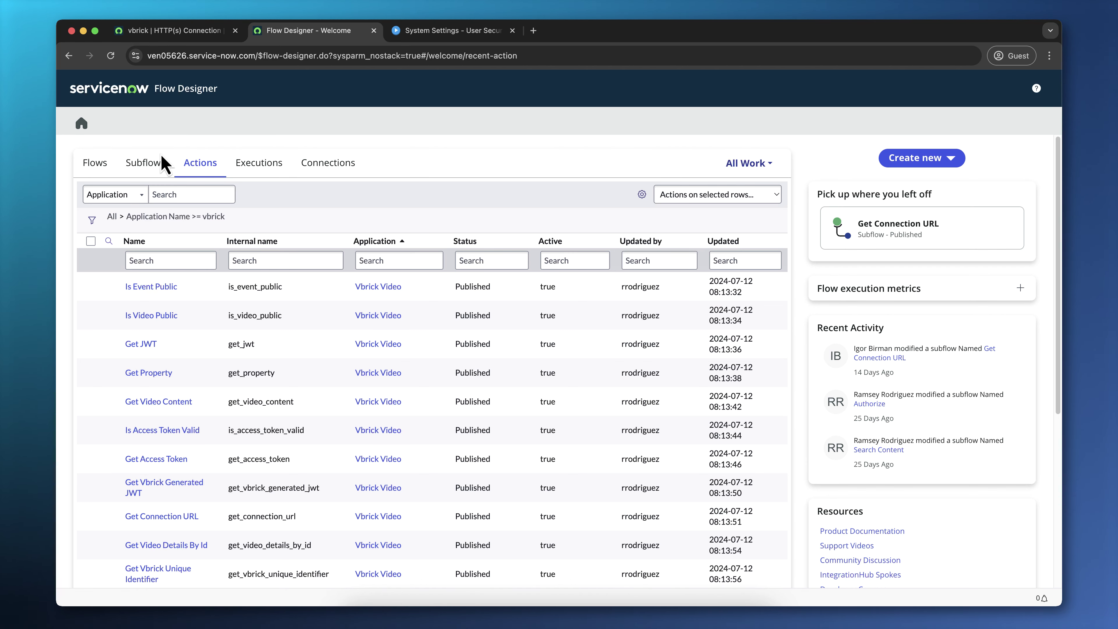
Step: Filter Flow Designer's subflows by 'vbrick' to show Get Connection URL, Search Content and Authorize
click(157, 165)
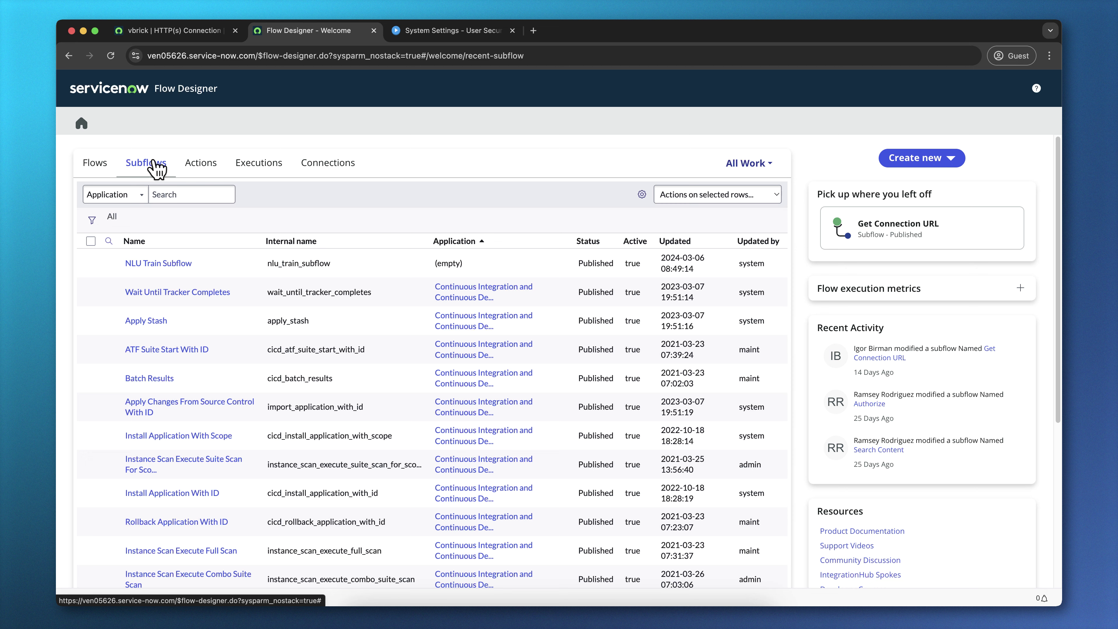
text(vbrick)
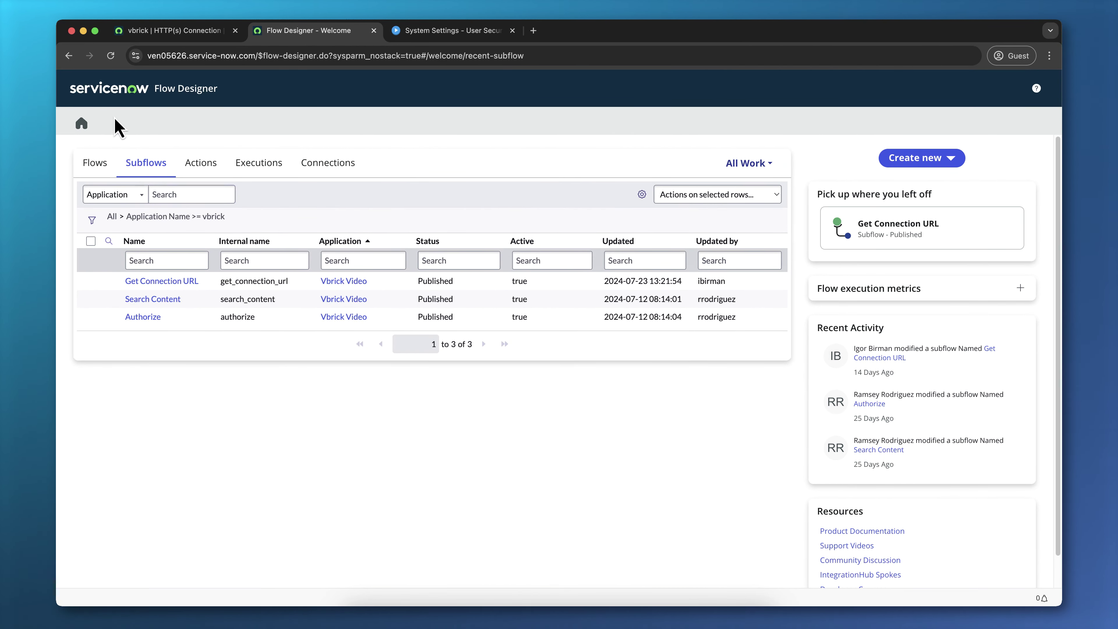
Step: Return to the ServiceNow home page and filter the navigator for 'service portal con'
click(109, 98)
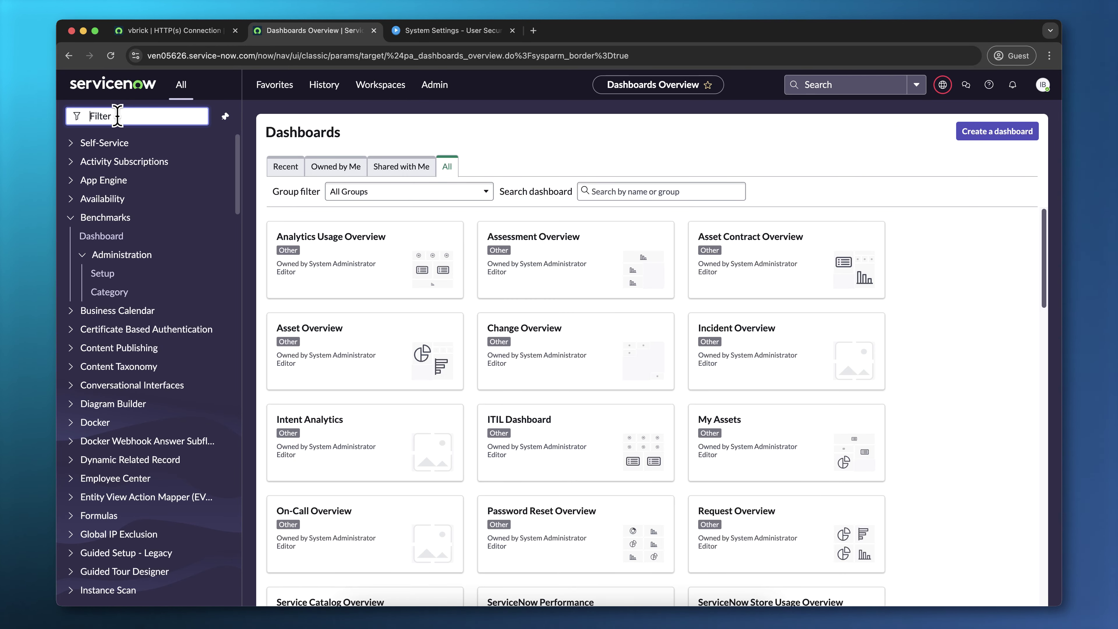
text(service portal con)
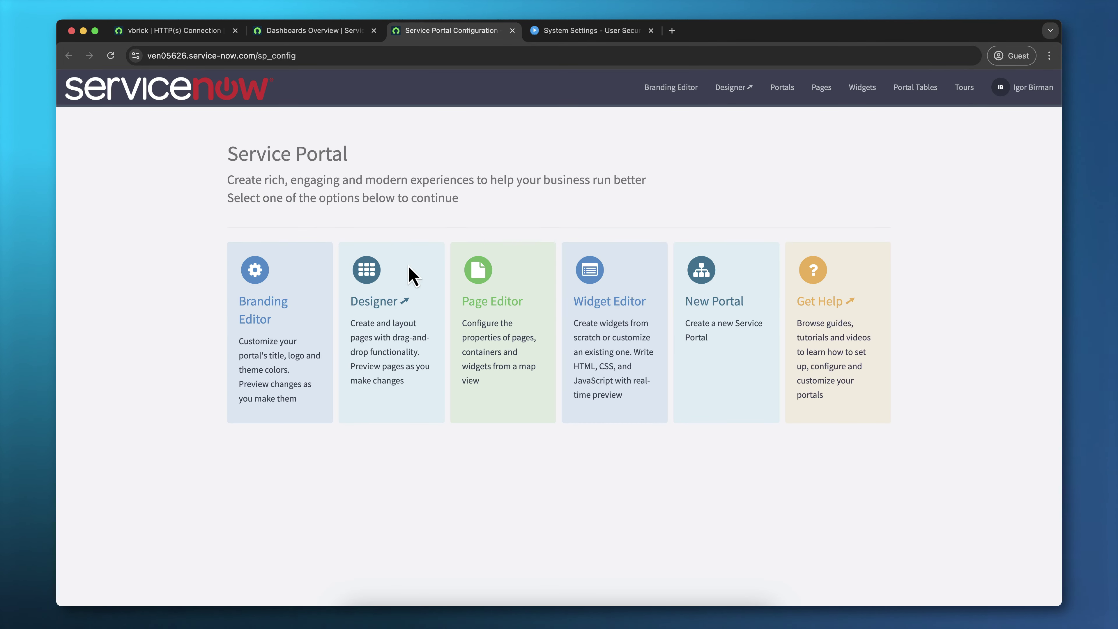
Step: Launch the Widget Editor and load the Vbrick Video V2 widget's code
click(603, 304)
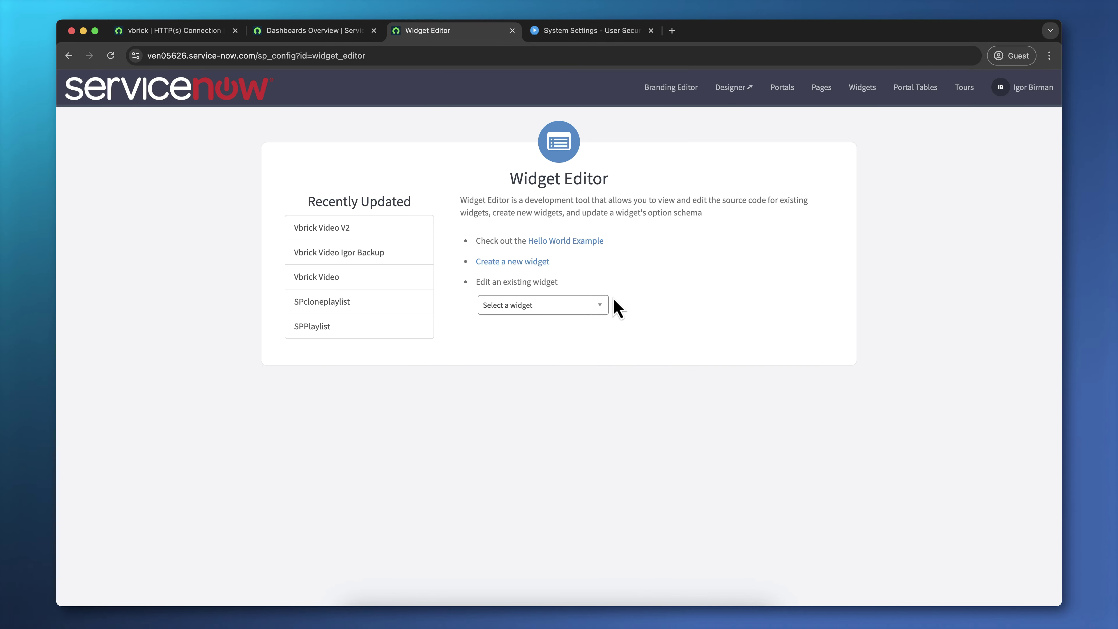
click(333, 231)
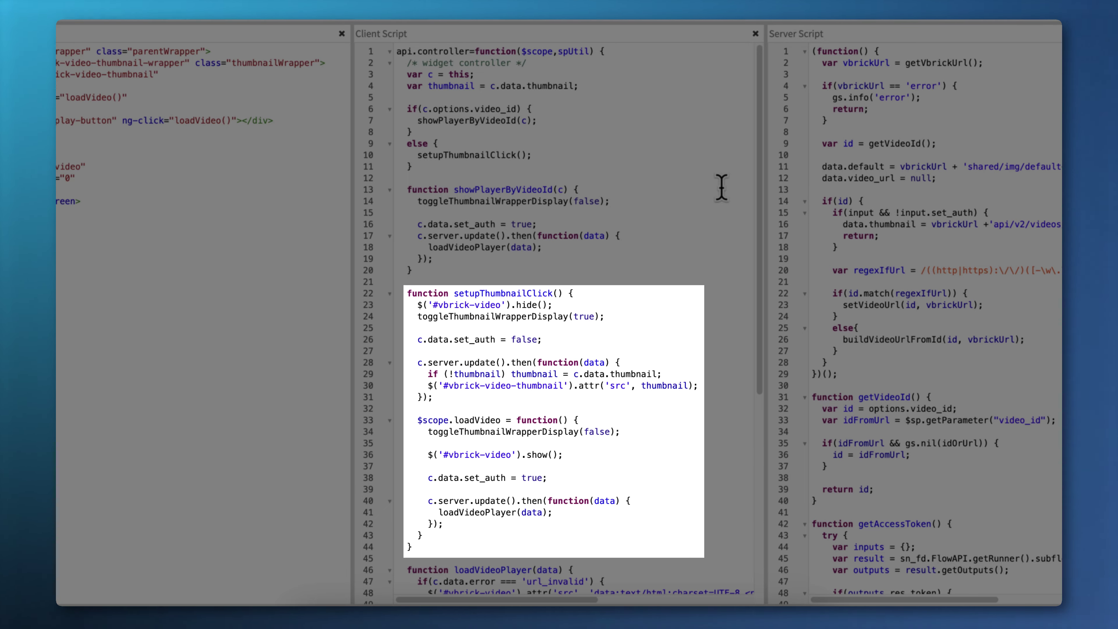
scroll(710, 222, down, 3)
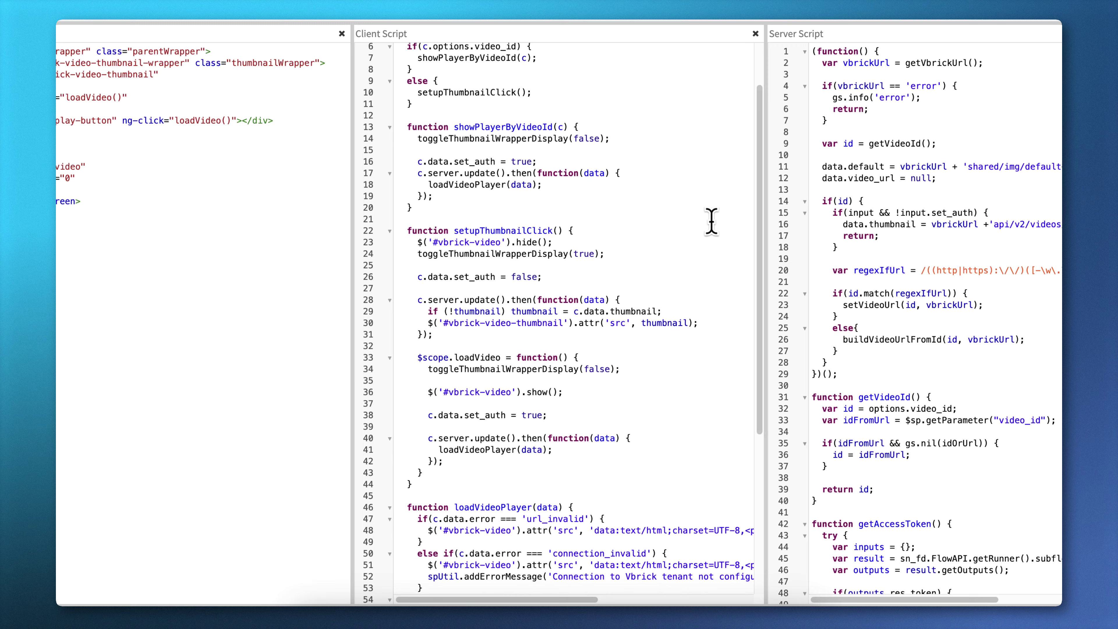
scroll(711, 222, down, 5)
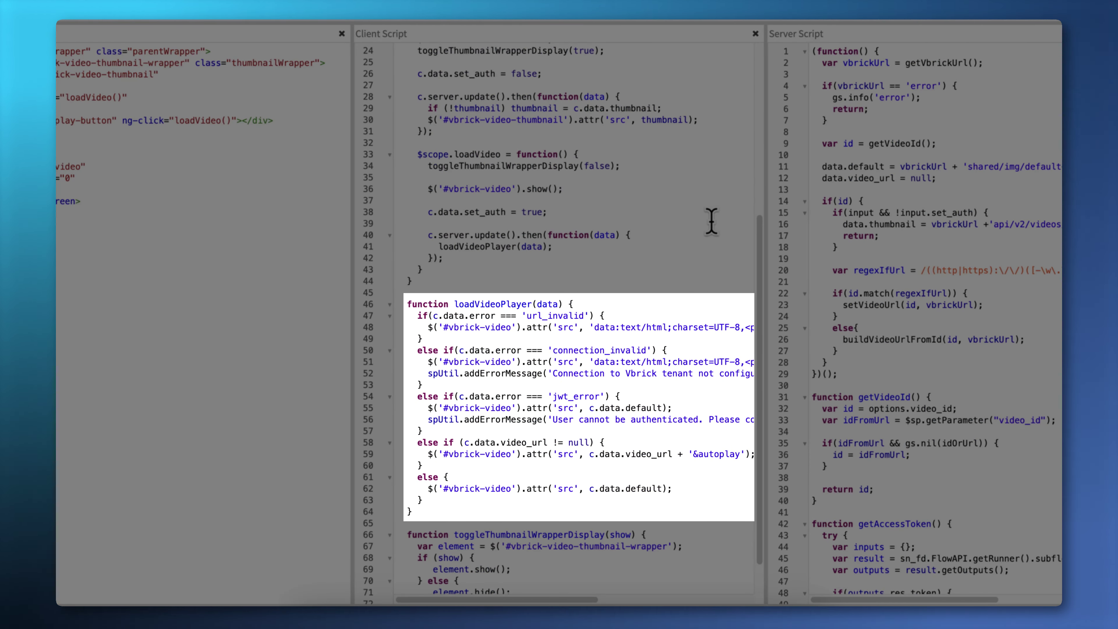
scroll(711, 221, up, 6)
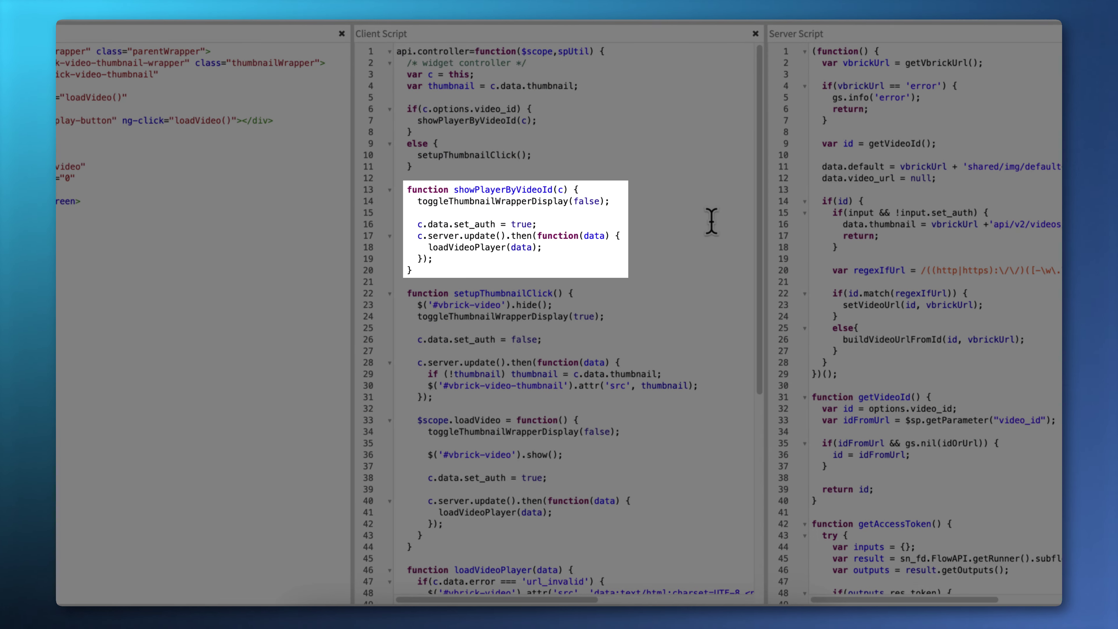